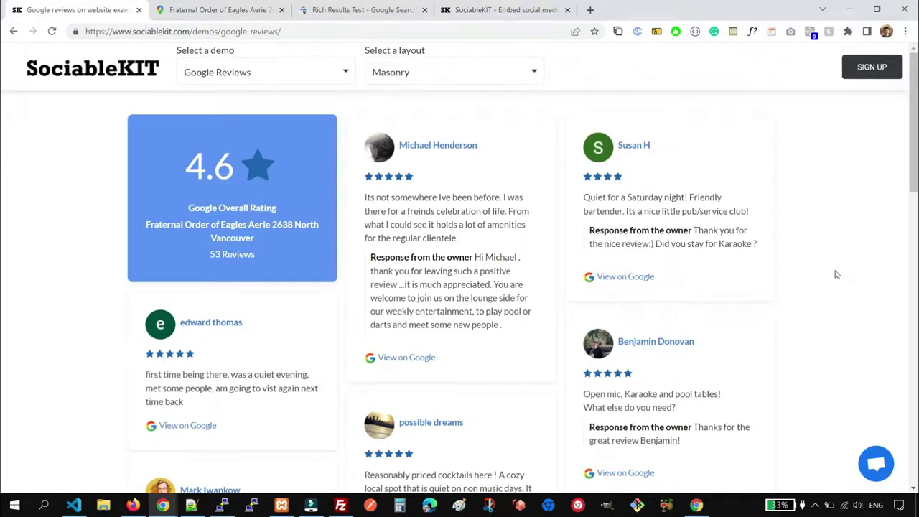
Step: Scroll through the masonry reviews demo showing the 4.6 rating from 53 reviews
scroll(808, 244, down, 4)
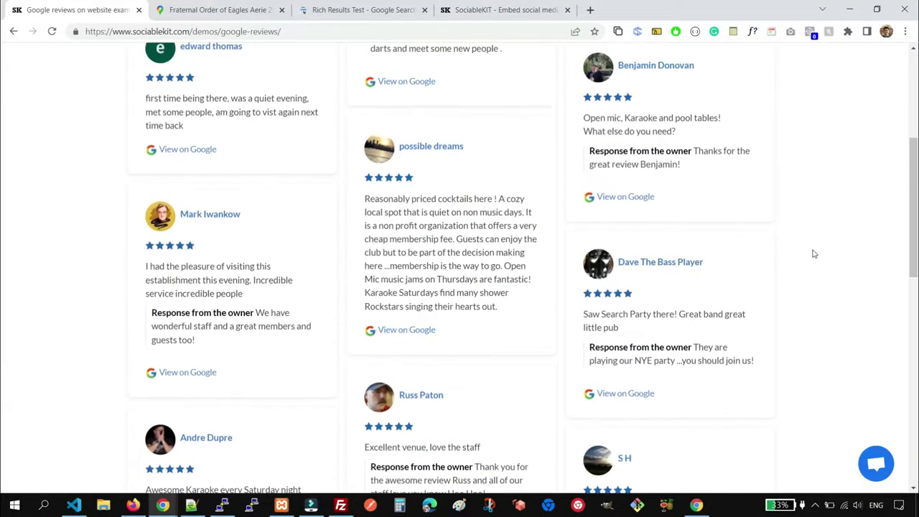
scroll(815, 248, up, 4)
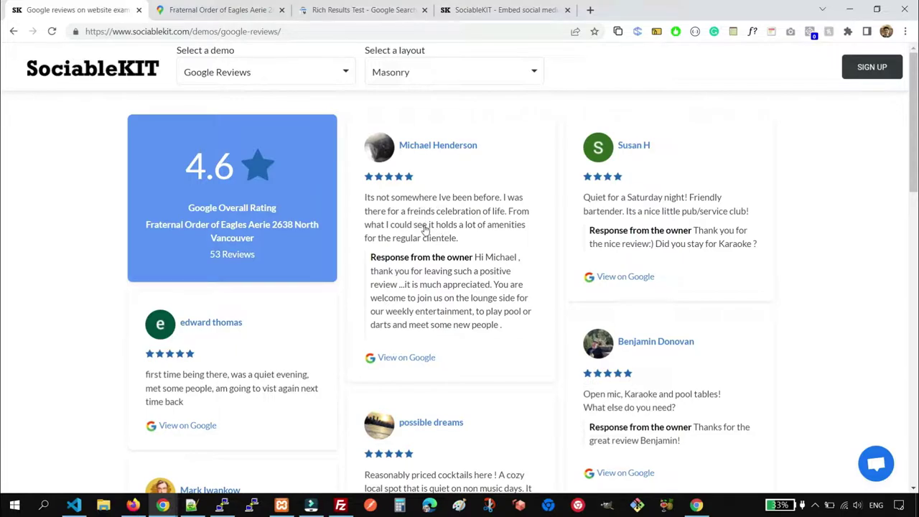
scroll(425, 228, down, 2)
scroll(430, 233, up, 1)
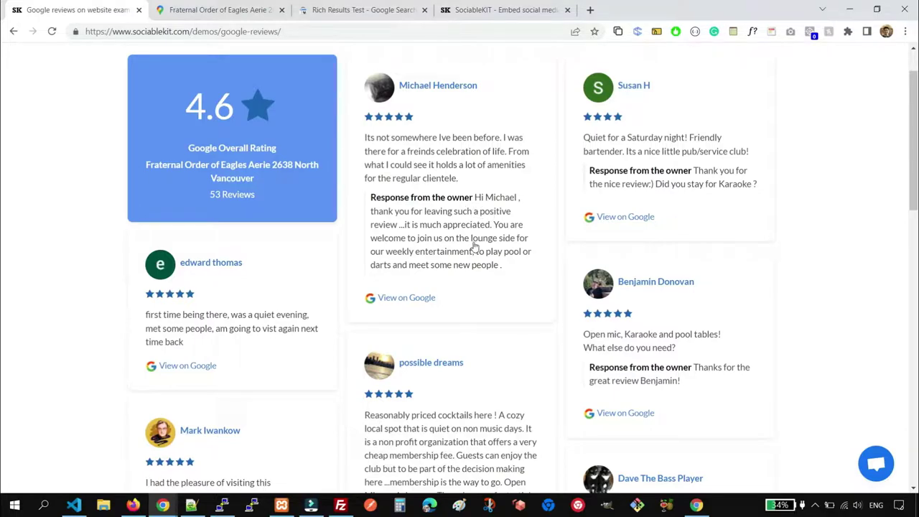
Step: Compare the first review on Google Maps with the demo's version, ending on the demo tab
click(412, 303)
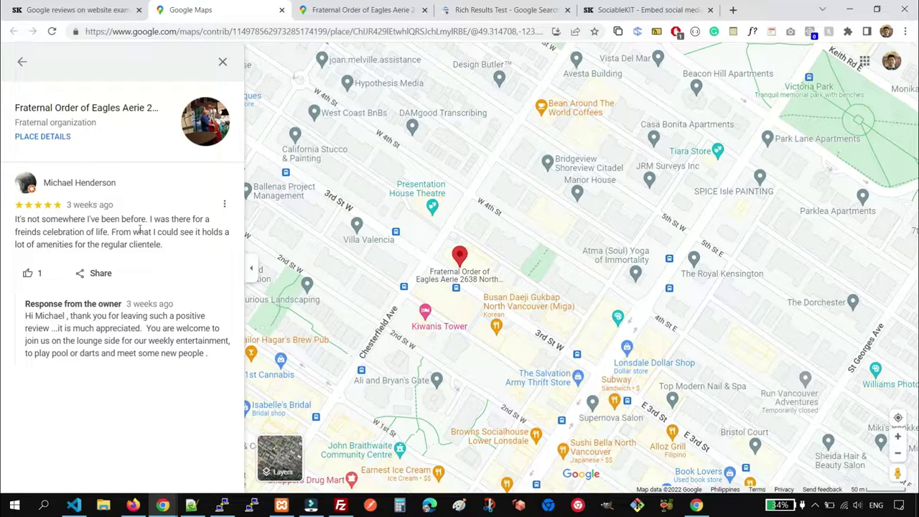
click(103, 11)
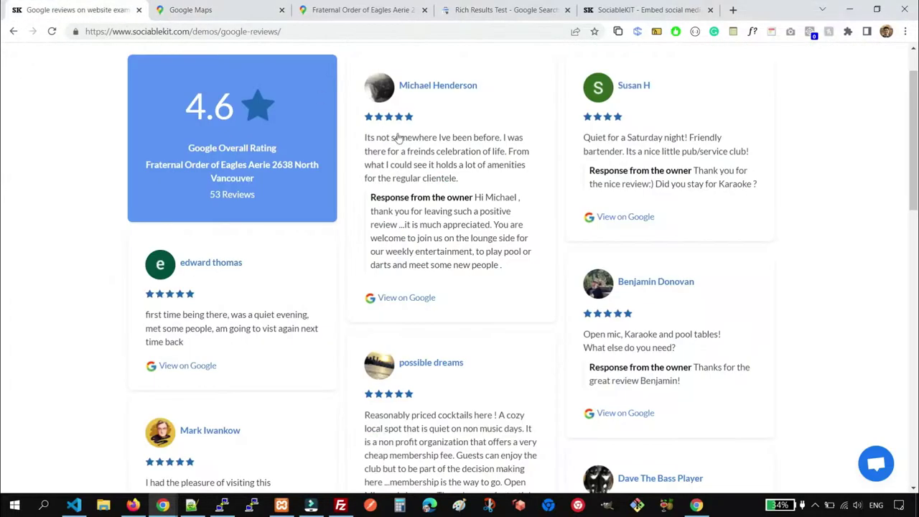
click(222, 8)
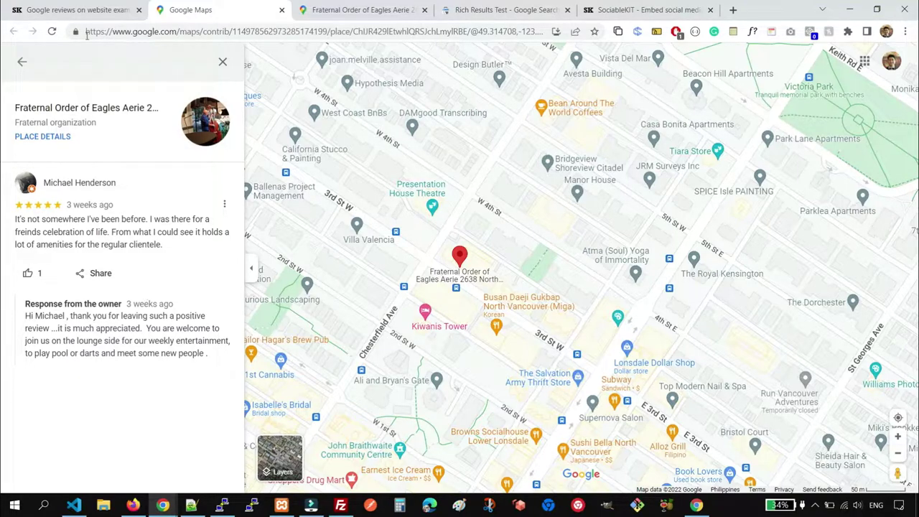
click(90, 10)
Step: Scroll to the demo's bottom, load more reviews twice, then scroll back up through them
scroll(813, 260, up, 1)
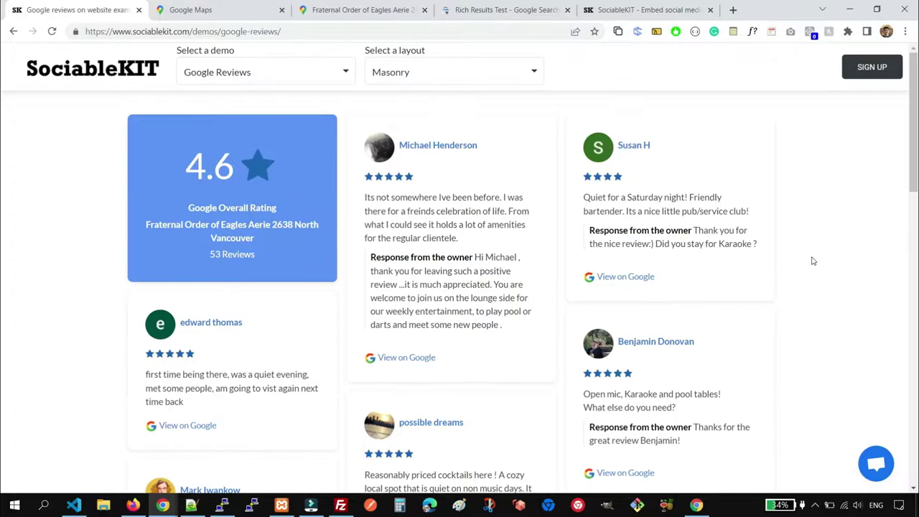
scroll(795, 400, down, 9)
scroll(797, 395, down, 4)
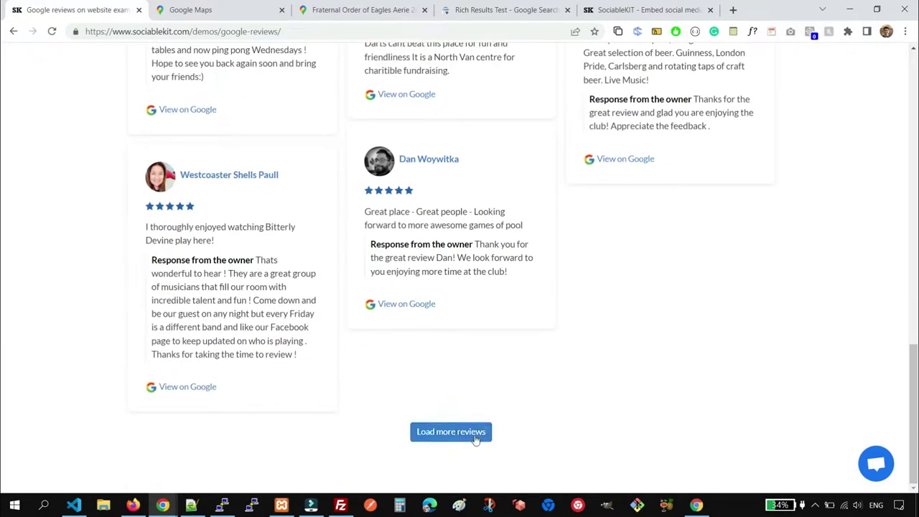
click(468, 435)
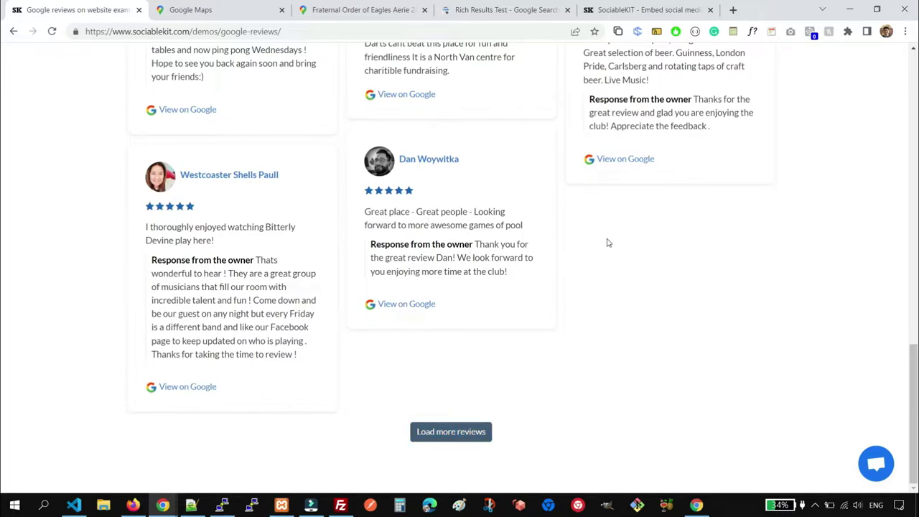
click(476, 432)
scroll(466, 339, down, 4)
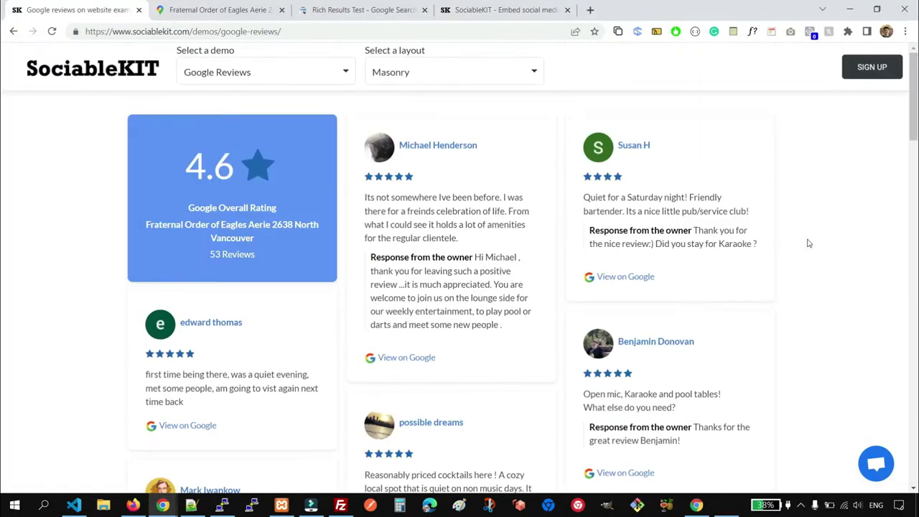
scroll(800, 237, down, 5)
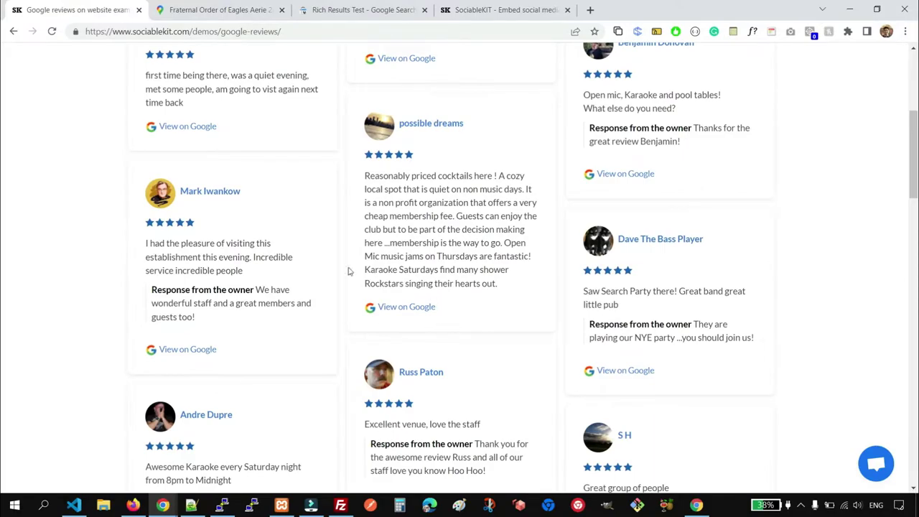
scroll(337, 269, up, 3)
click(216, 10)
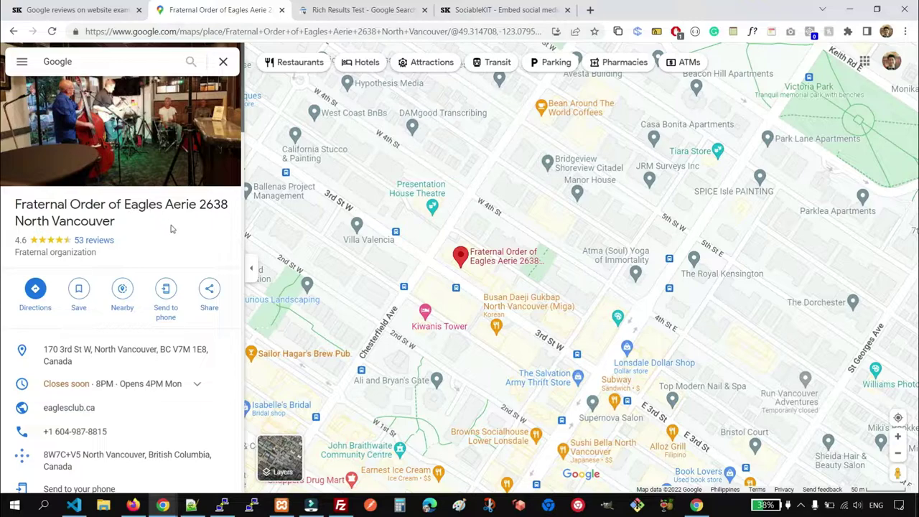
click(91, 13)
scroll(379, 198, up, 1)
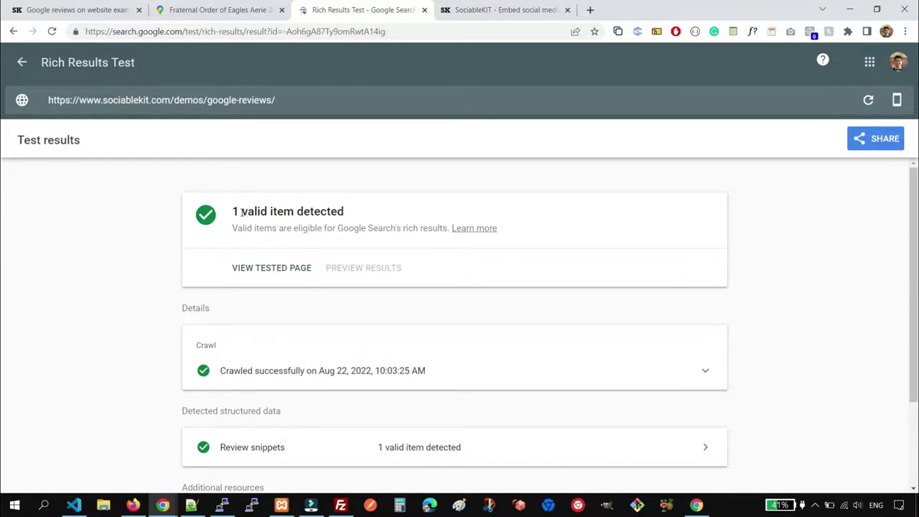
Step: Scroll through the Rich Results Test result showing 1 valid review snippet item
scroll(176, 288, down, 3)
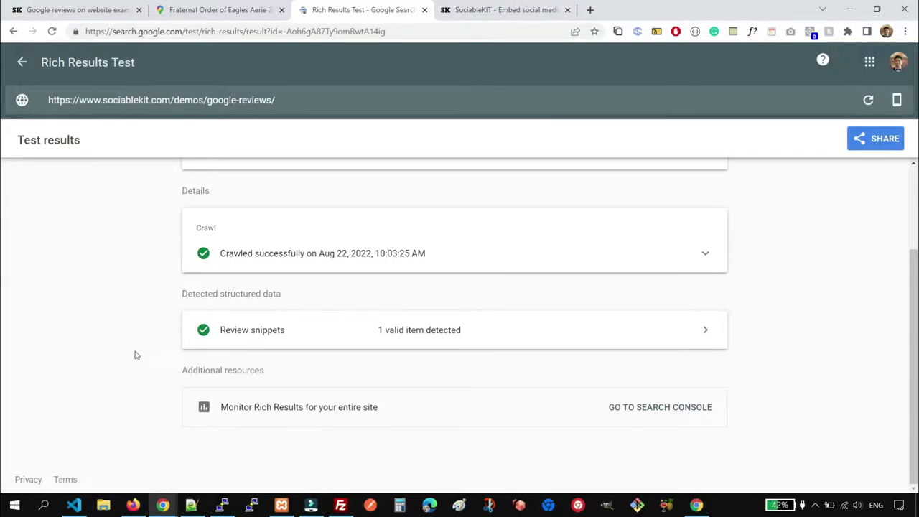
scroll(137, 356, up, 3)
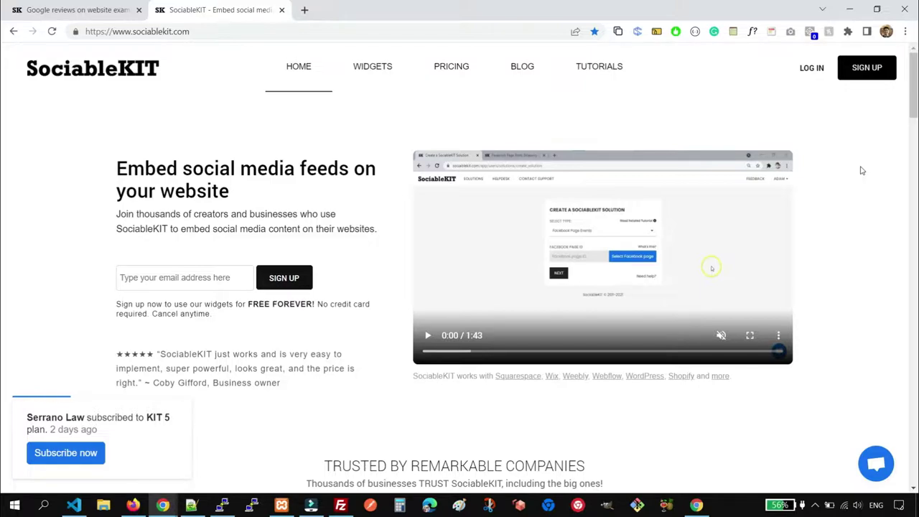
Step: Log in to SociableKIT, go to the widgets list and start creating a new widget
click(811, 69)
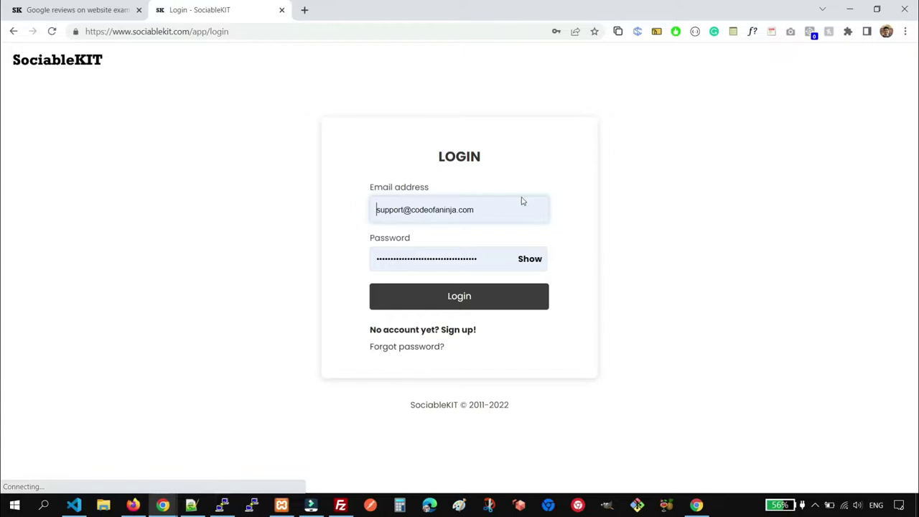
click(498, 302)
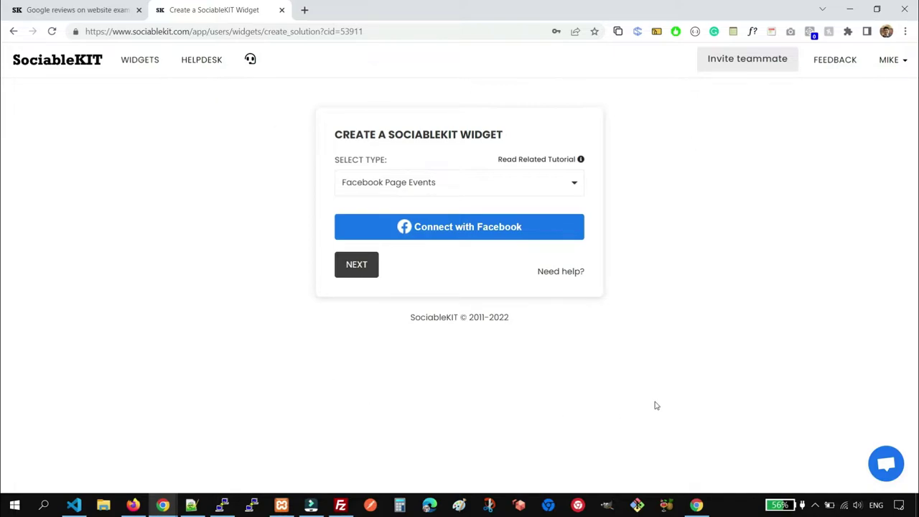
click(140, 61)
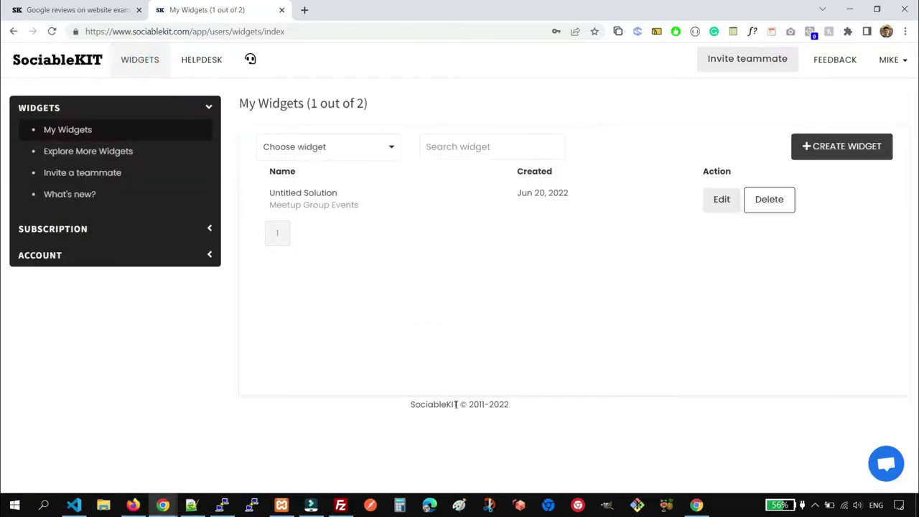
click(847, 154)
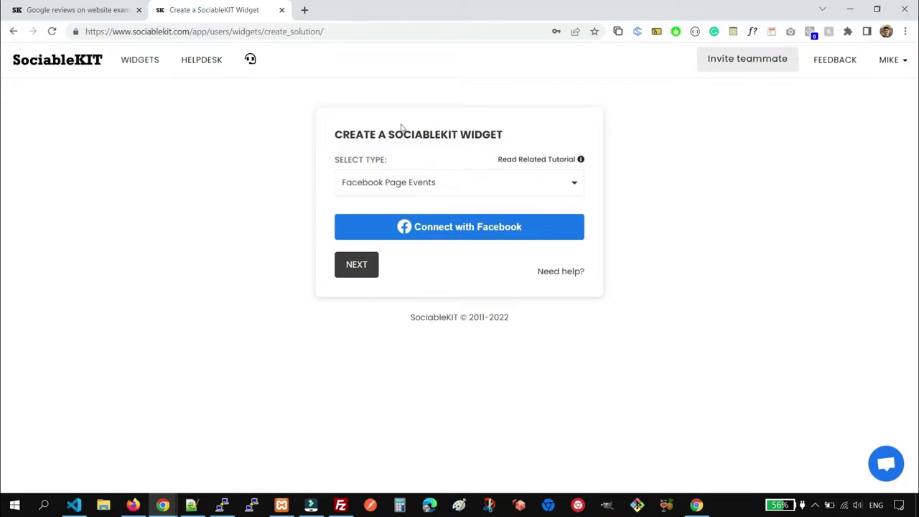
Step: Set the new widget's type to Google Reviews
click(467, 187)
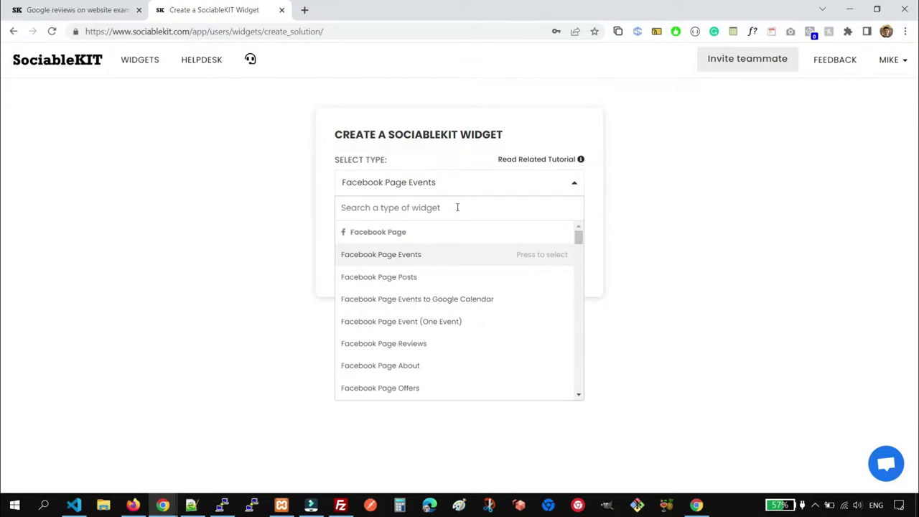
text(google re)
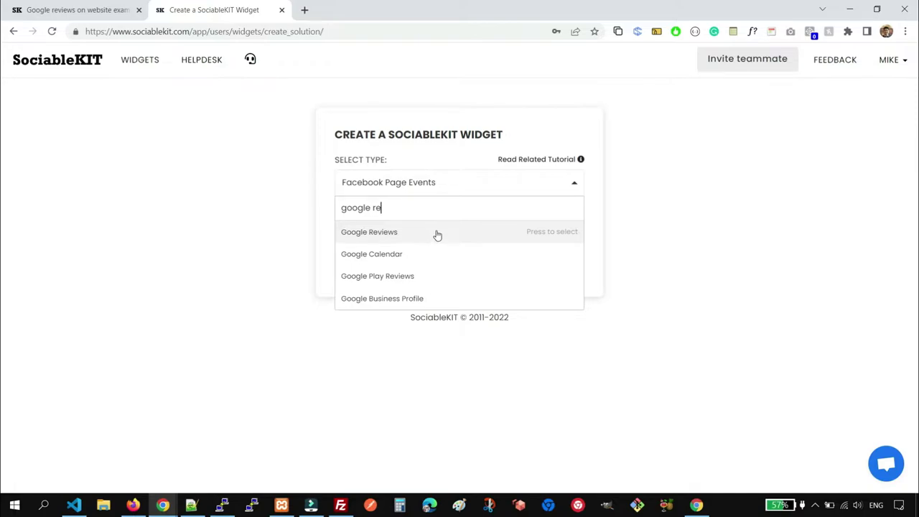
click(436, 234)
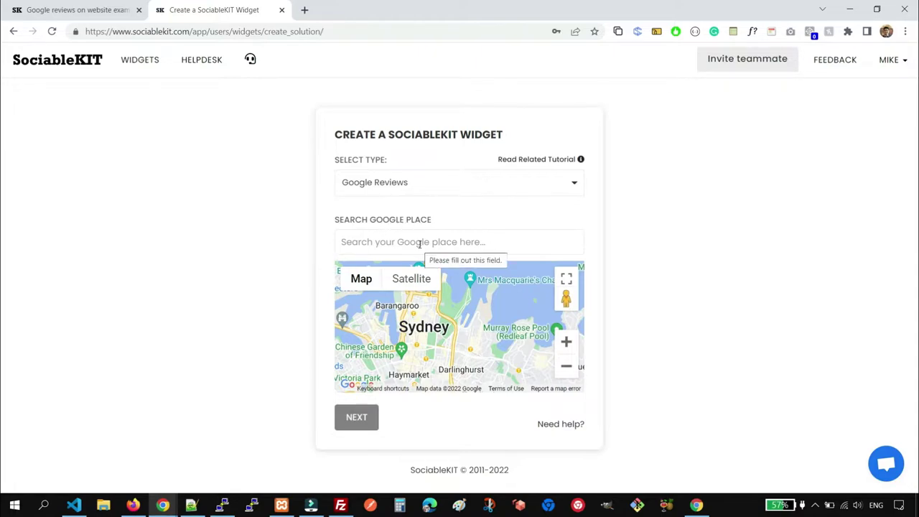
Step: Select Fraternal Order of Eagles Aerie 2638, North Vancouver as the place and submit
click(419, 243)
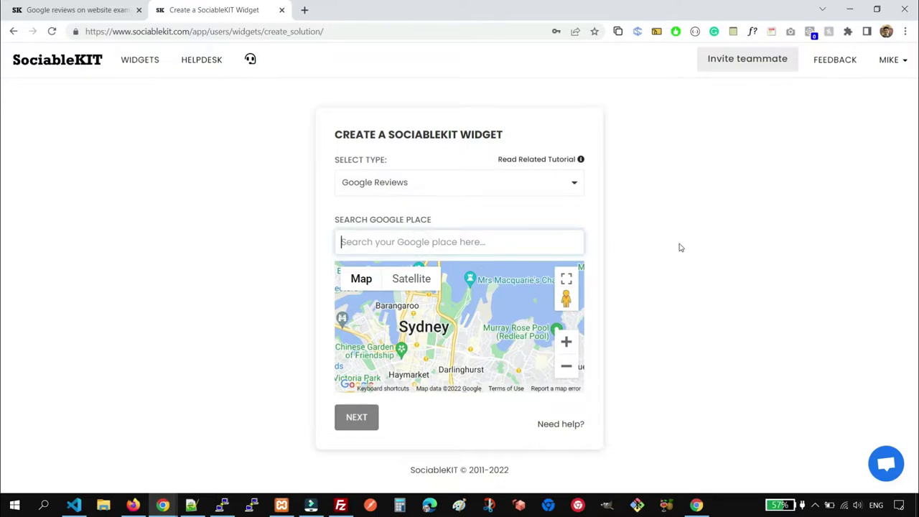
text(Fraternal Order of Eagles vancouver)
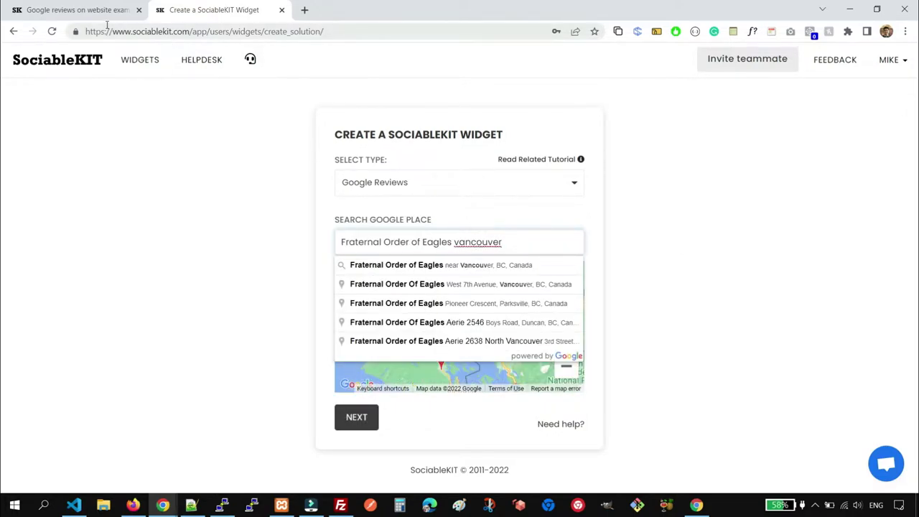
click(93, 14)
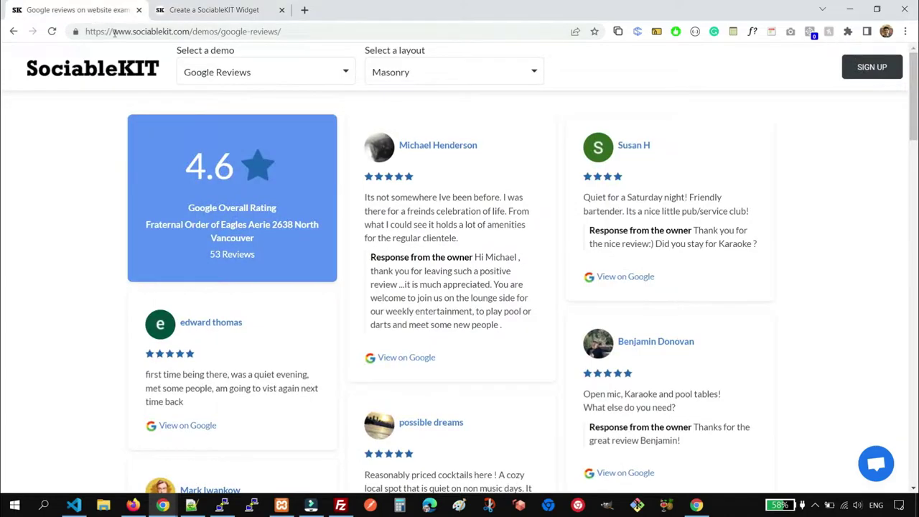
click(237, 10)
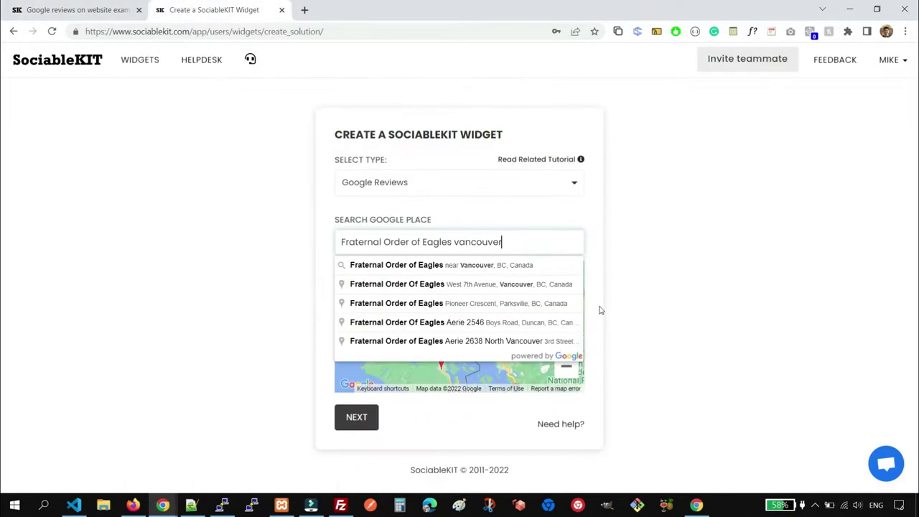
drag(455, 242, 581, 234)
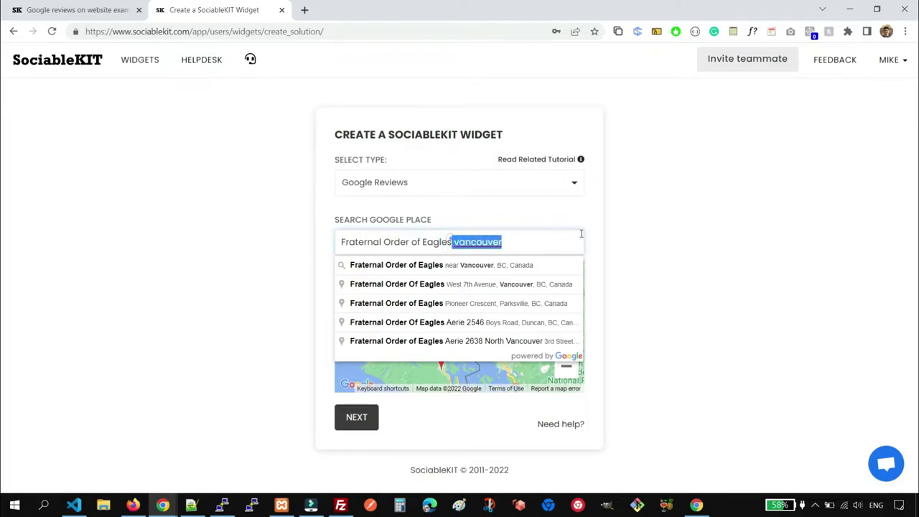
text(north van)
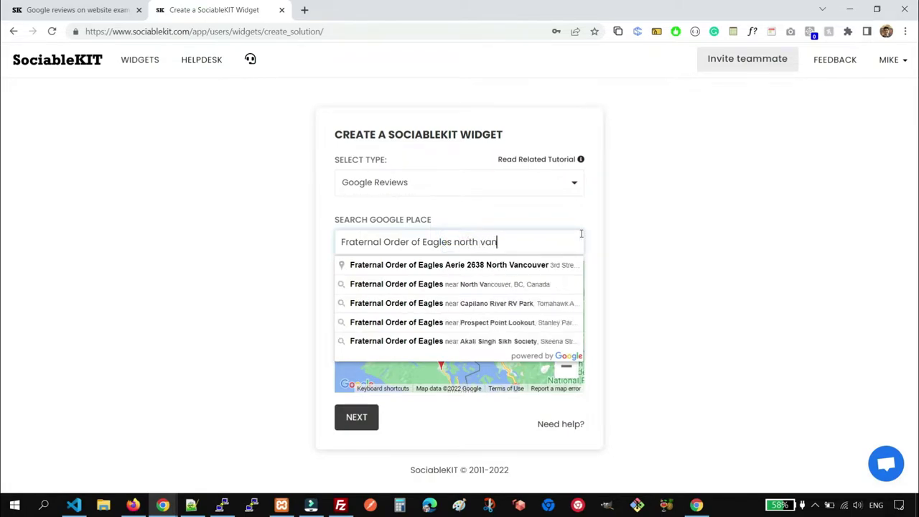
text(cou)
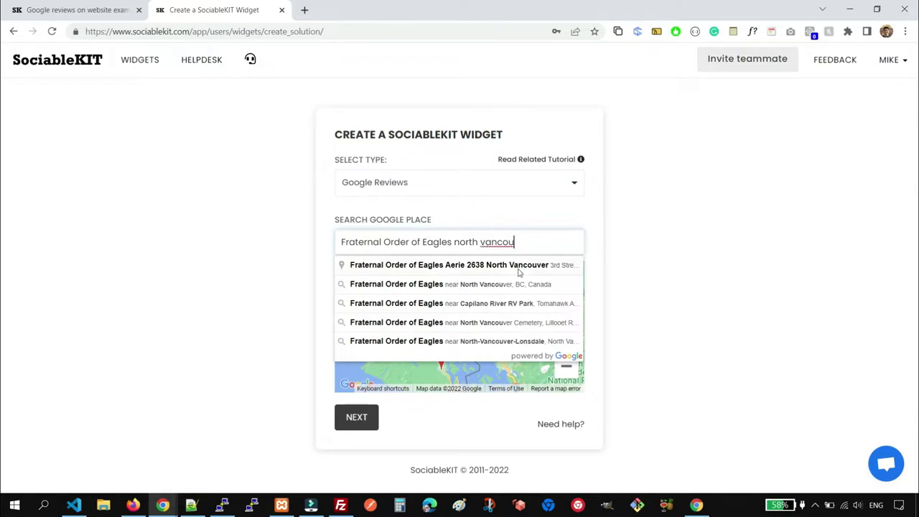
click(518, 269)
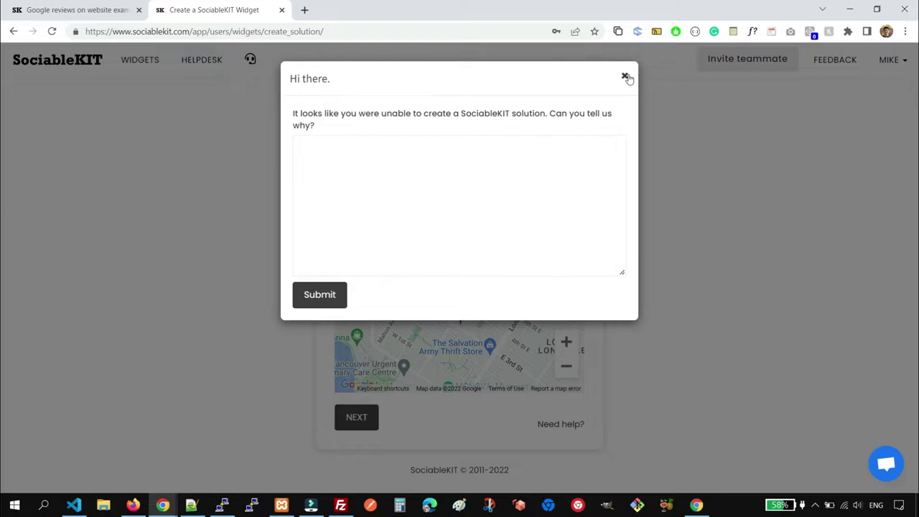
click(624, 76)
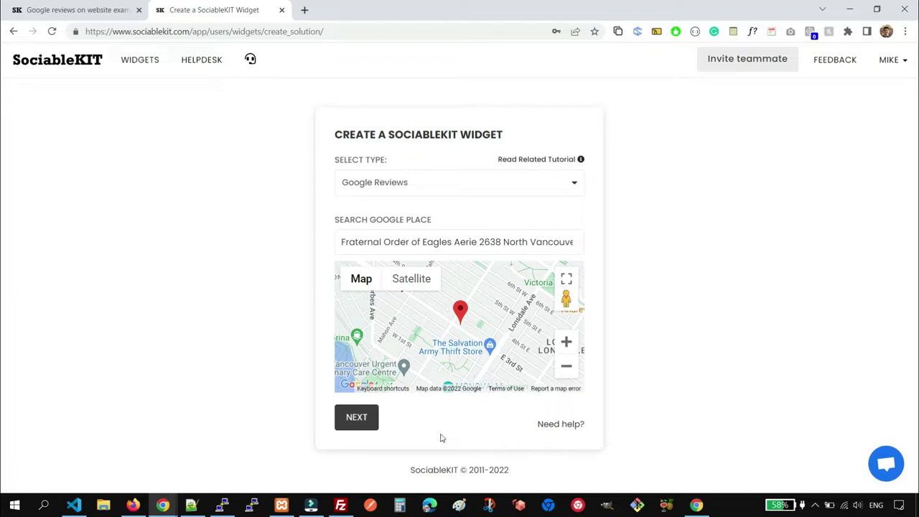
click(362, 421)
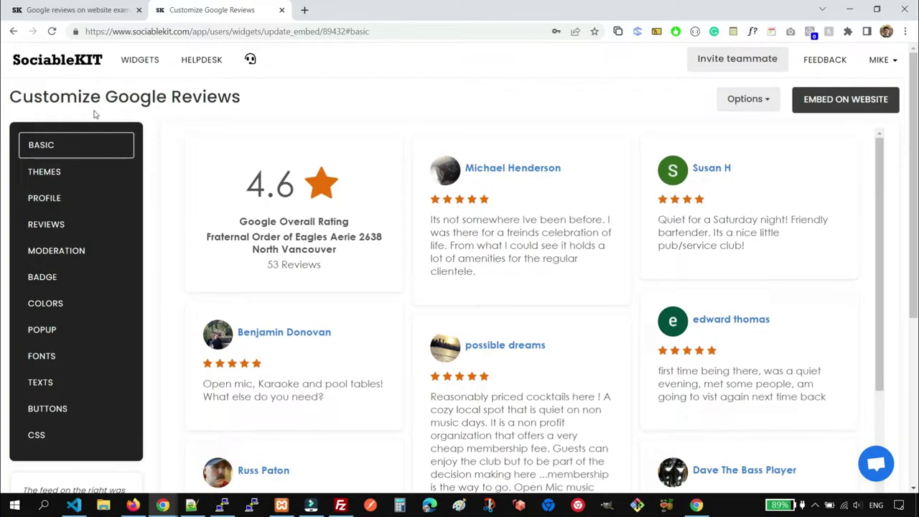
Step: Change the review layout to Carousel and save the change
click(69, 147)
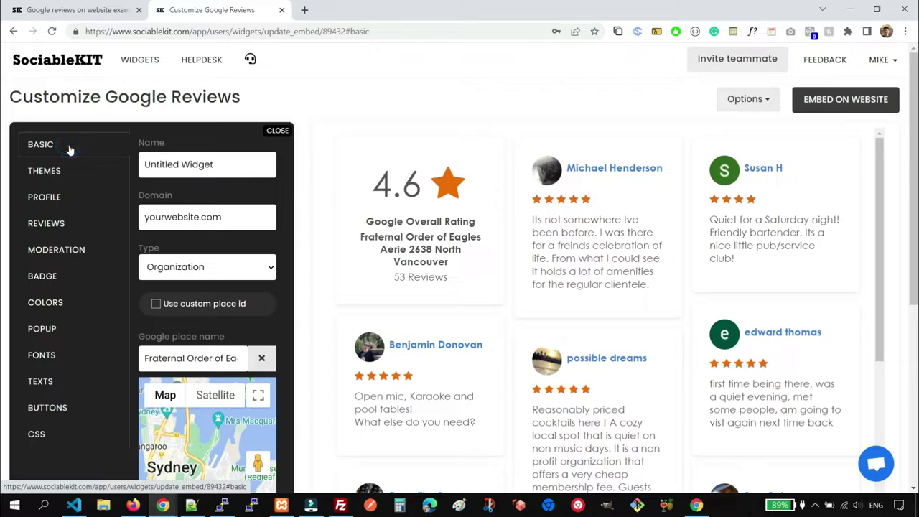
click(82, 179)
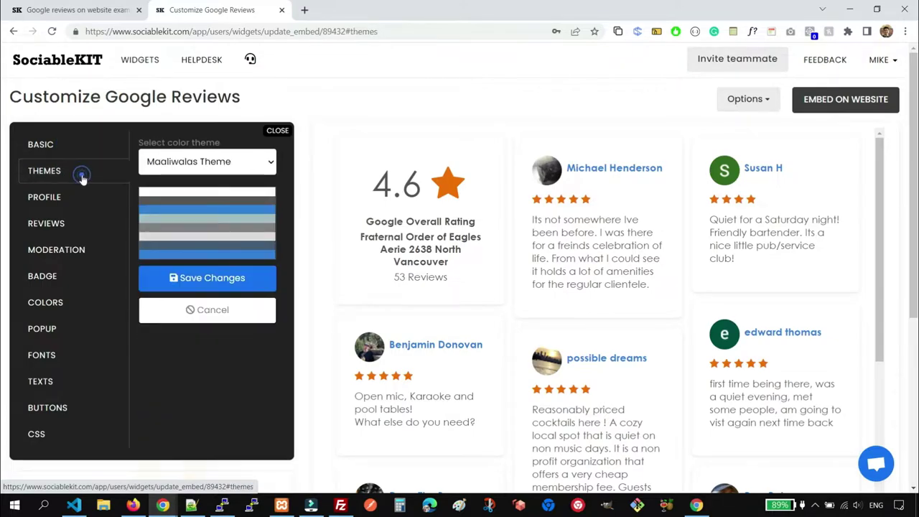
click(82, 198)
click(78, 226)
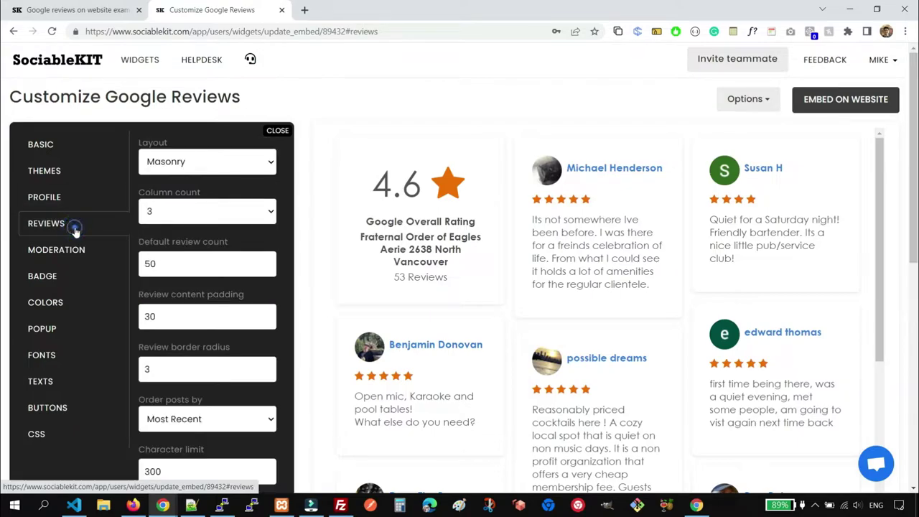
click(223, 162)
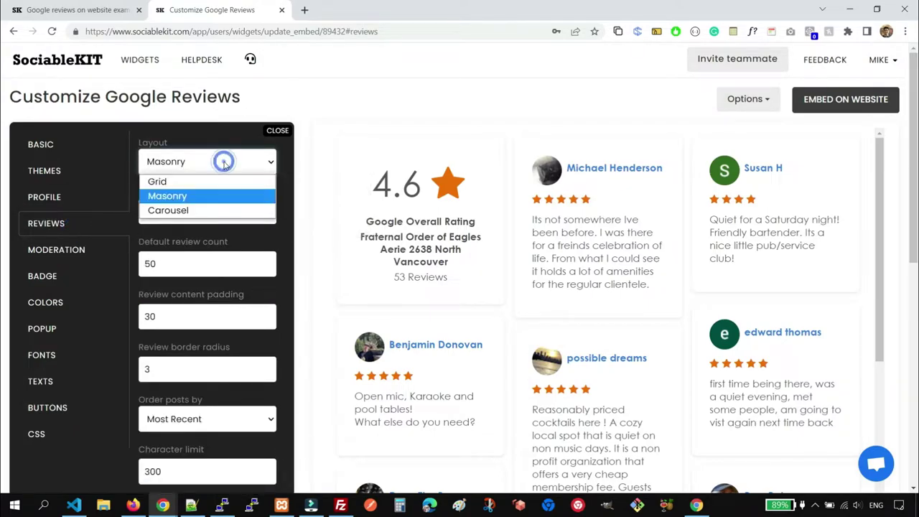
click(214, 210)
scroll(277, 270, down, 5)
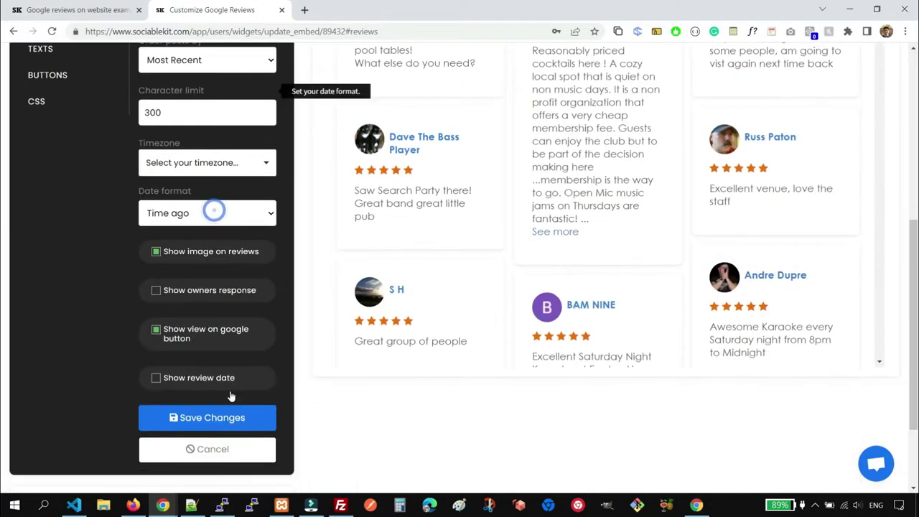
click(235, 420)
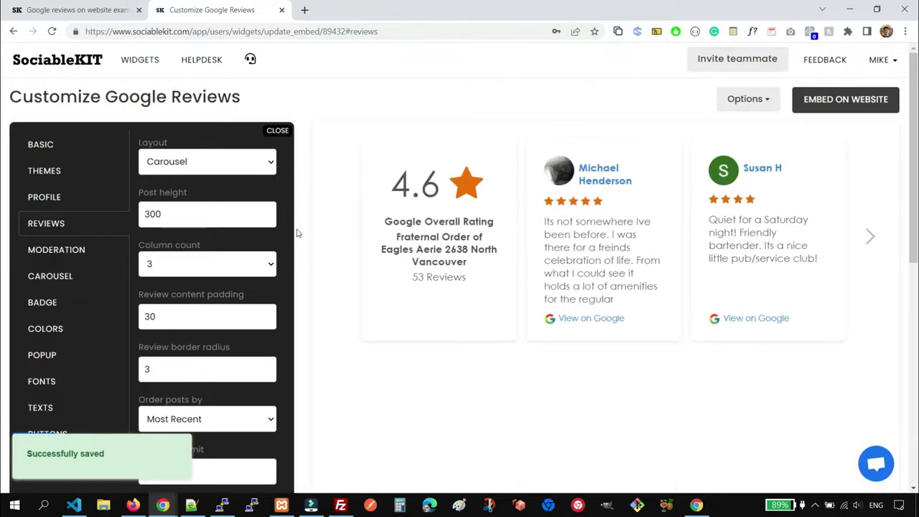
Step: Advance the carousel preview twice and view the Moderation settings
click(870, 238)
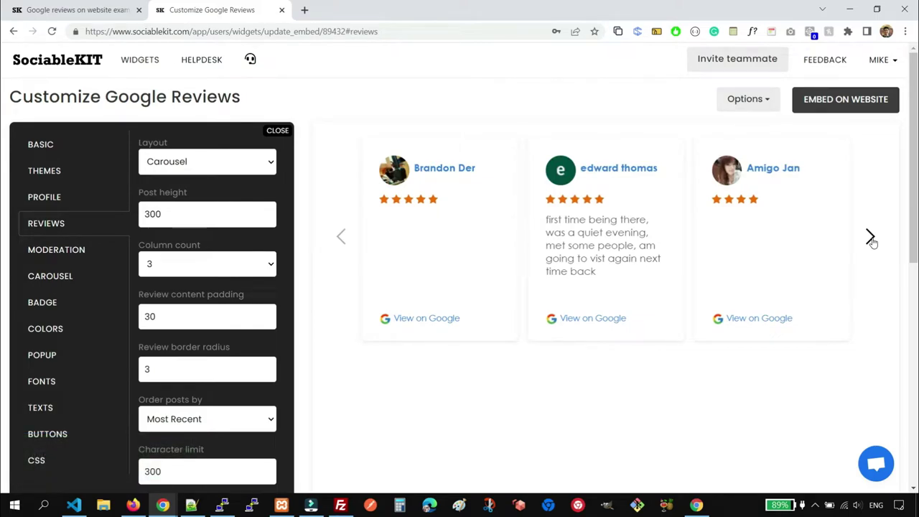
click(870, 238)
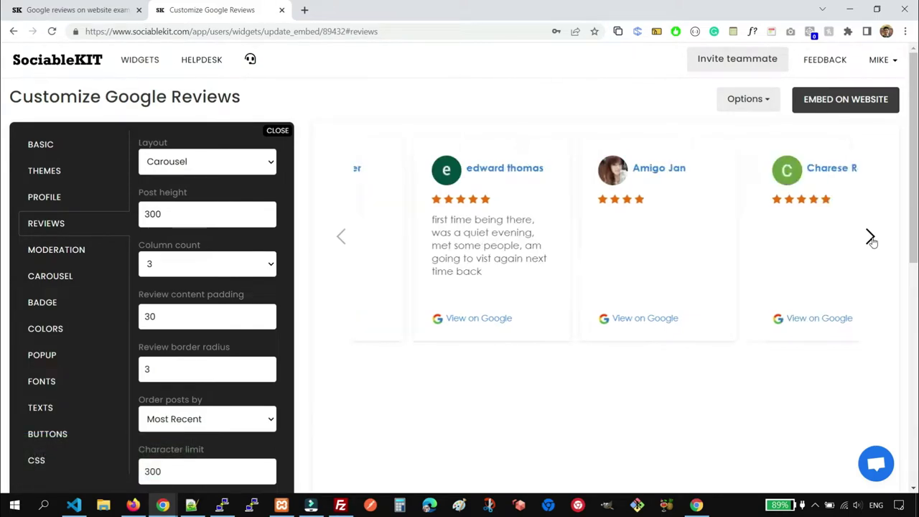
click(69, 257)
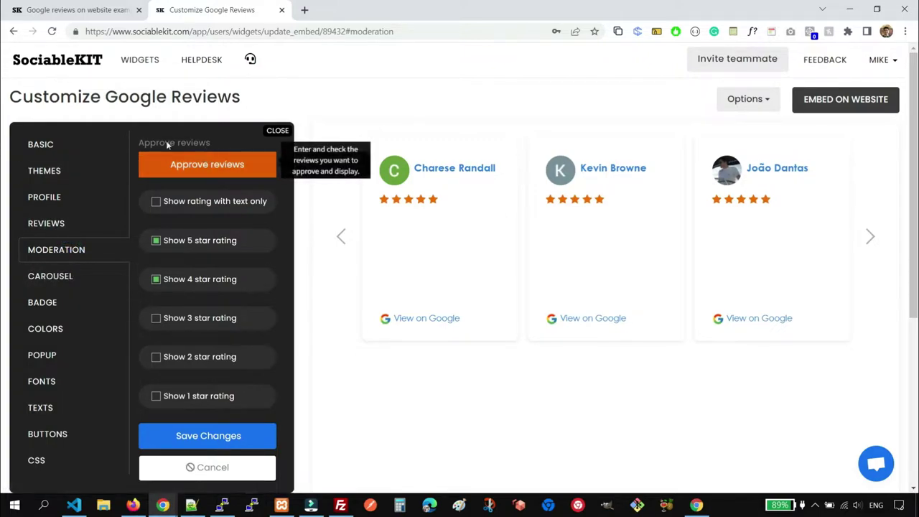
Step: Look through the carousel, badge and colour settings, moving the carousel back one set
click(78, 279)
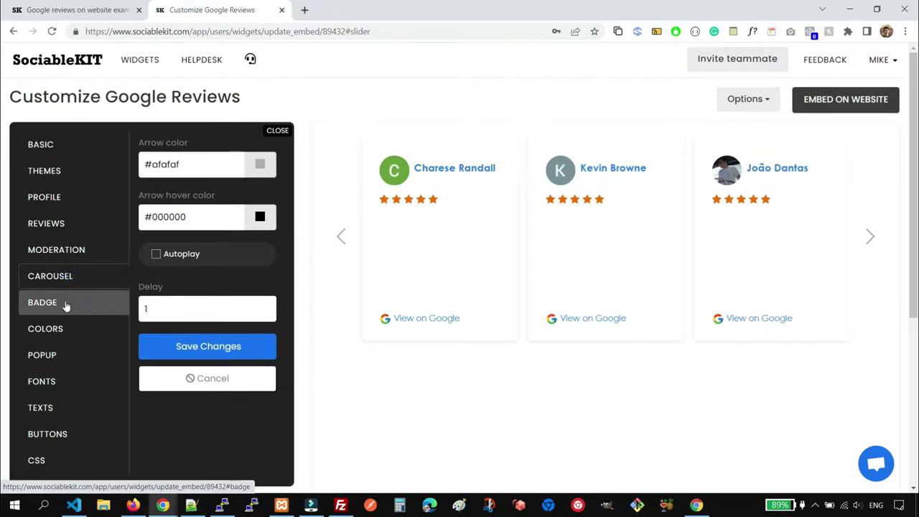
click(63, 304)
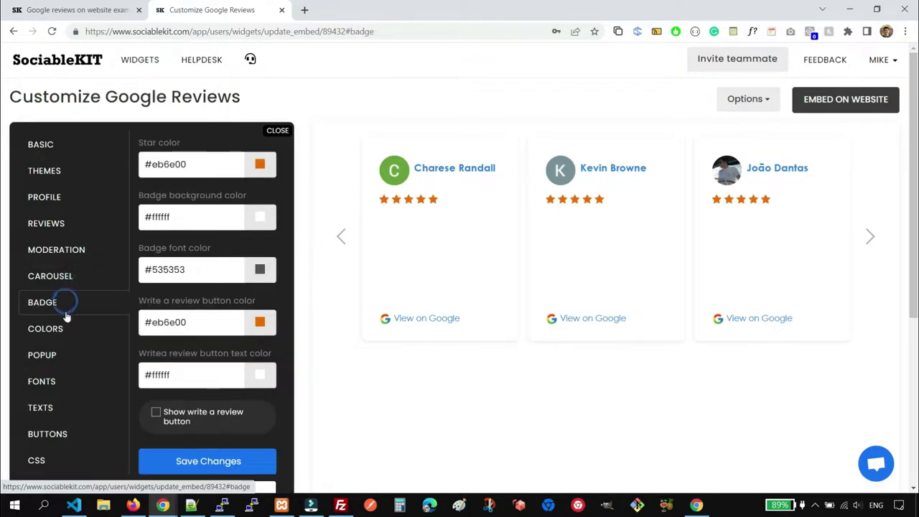
click(81, 329)
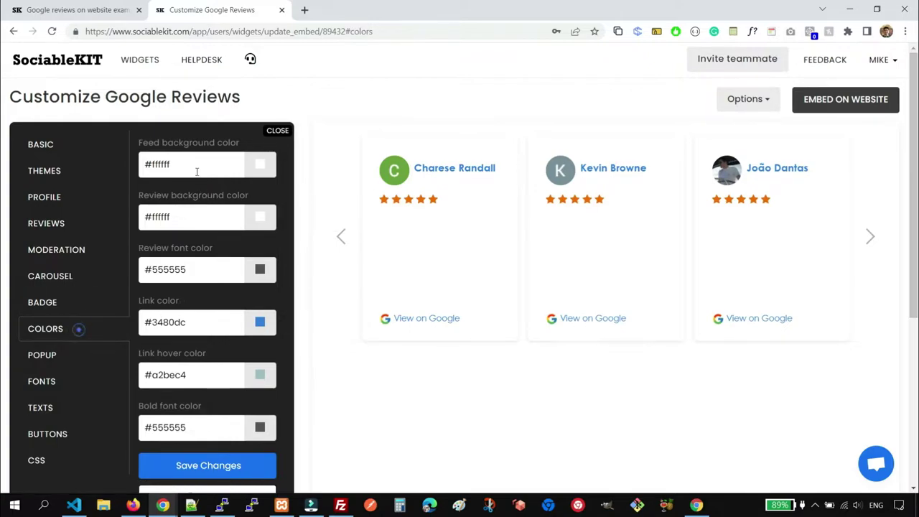
click(342, 237)
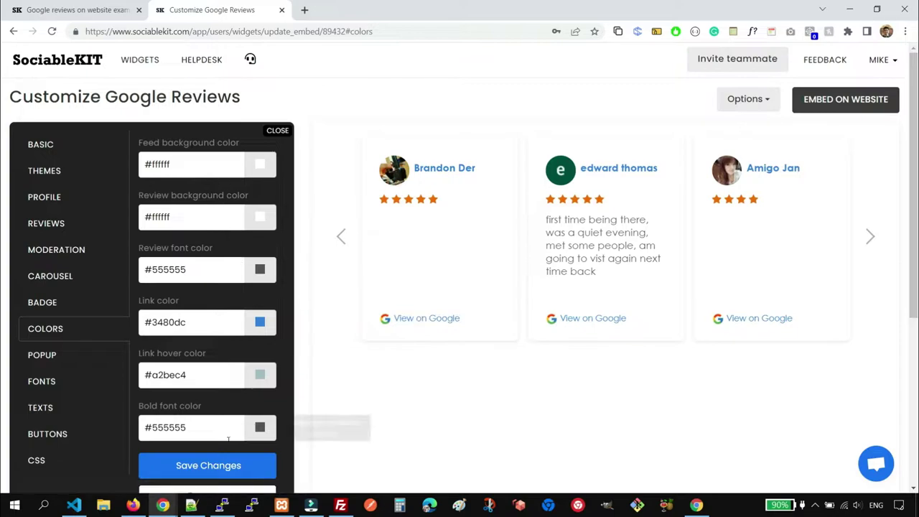
click(66, 356)
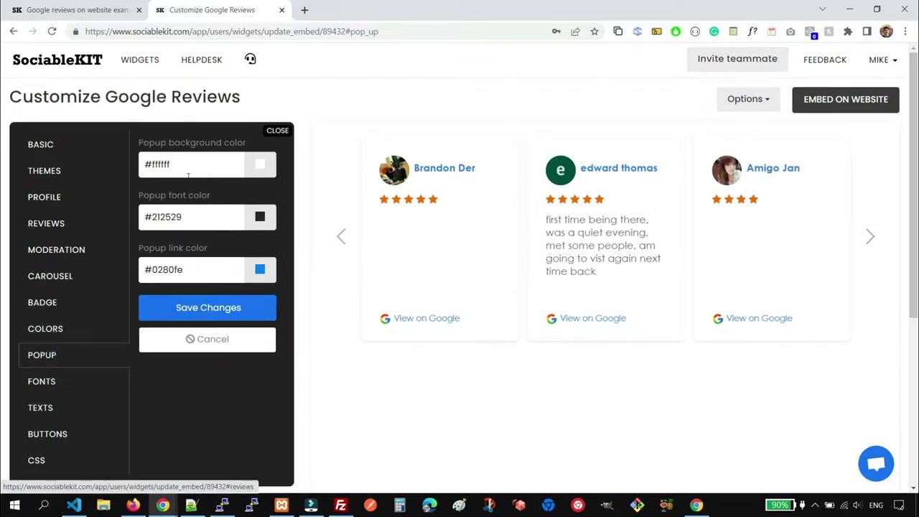
click(600, 243)
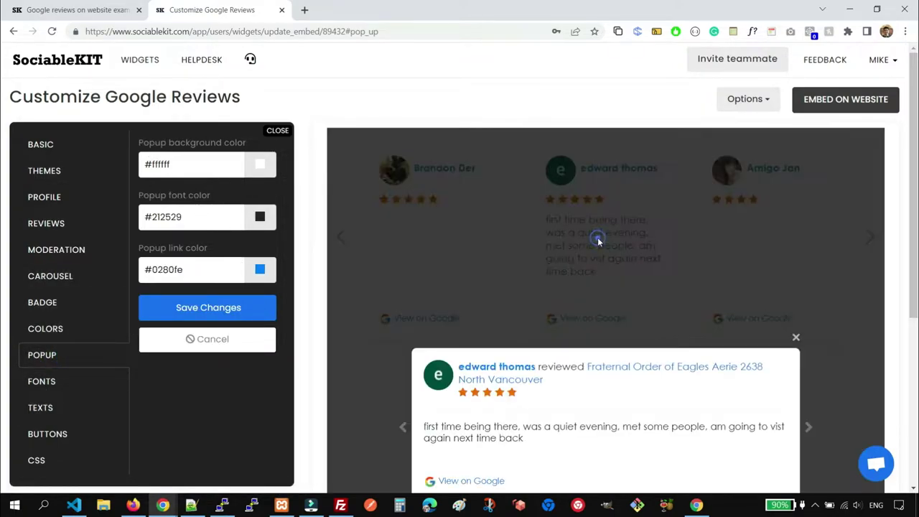
scroll(629, 267, down, 2)
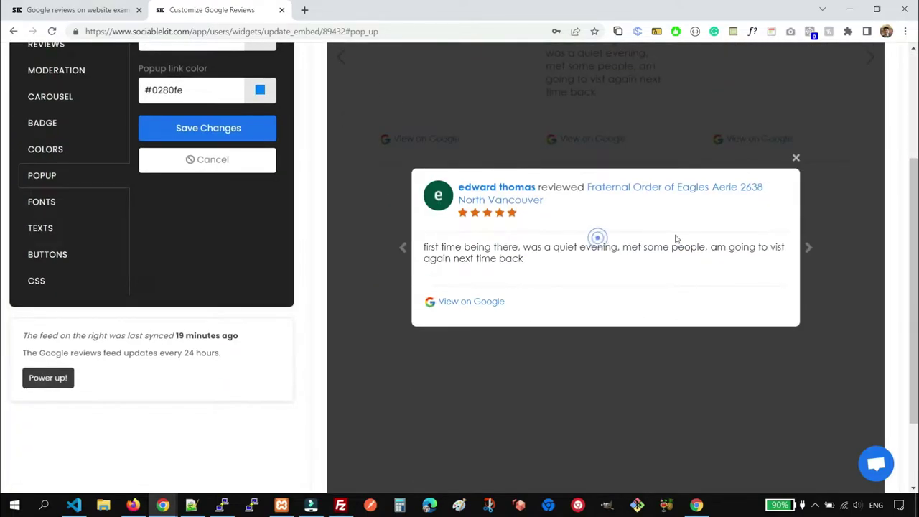
Step: Close the review popup and set the font family to Inherit
click(796, 159)
click(72, 202)
scroll(100, 316, up, 2)
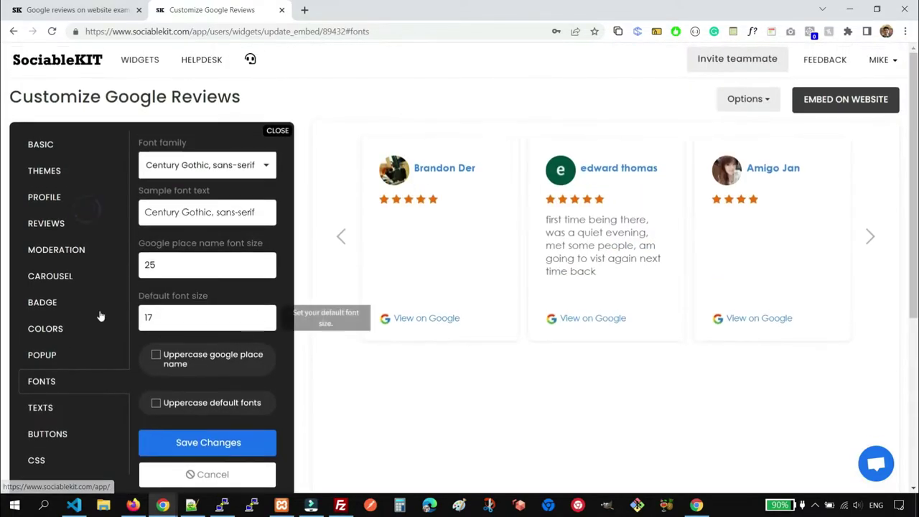
click(239, 170)
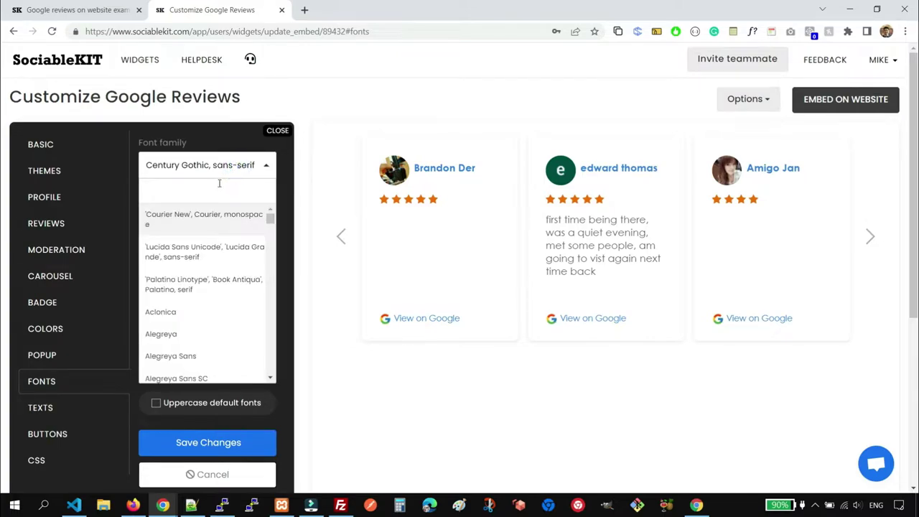
text(inheri)
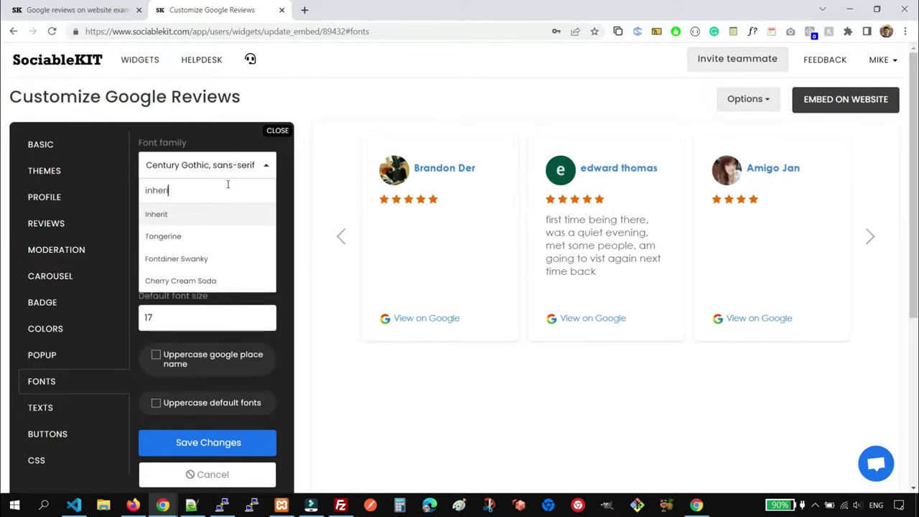
click(195, 216)
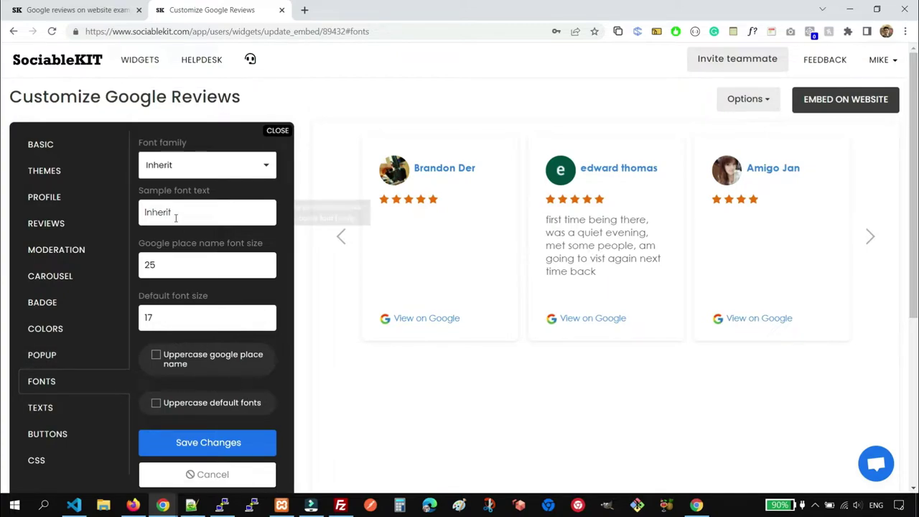
Step: Try Arimo and Alegreya, finally setting the font family to Alegreya Sans
click(204, 161)
scroll(213, 272, down, 10)
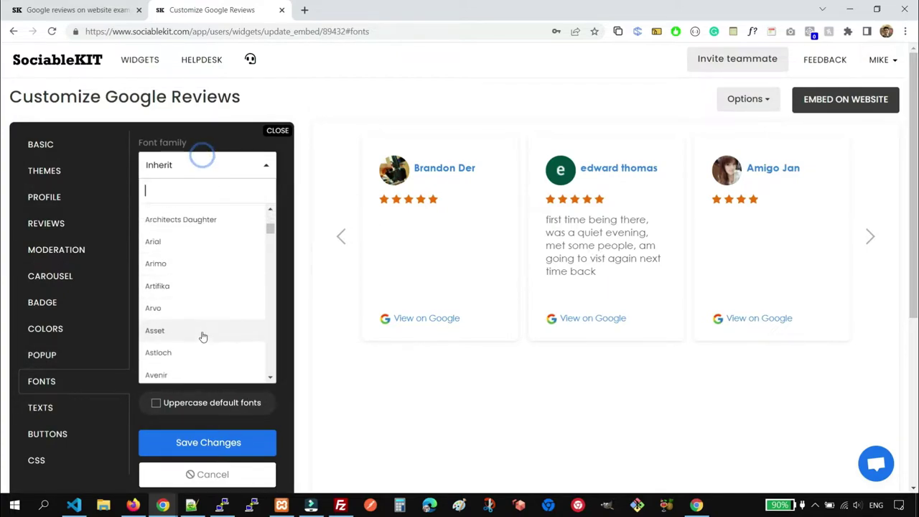
click(190, 259)
click(212, 172)
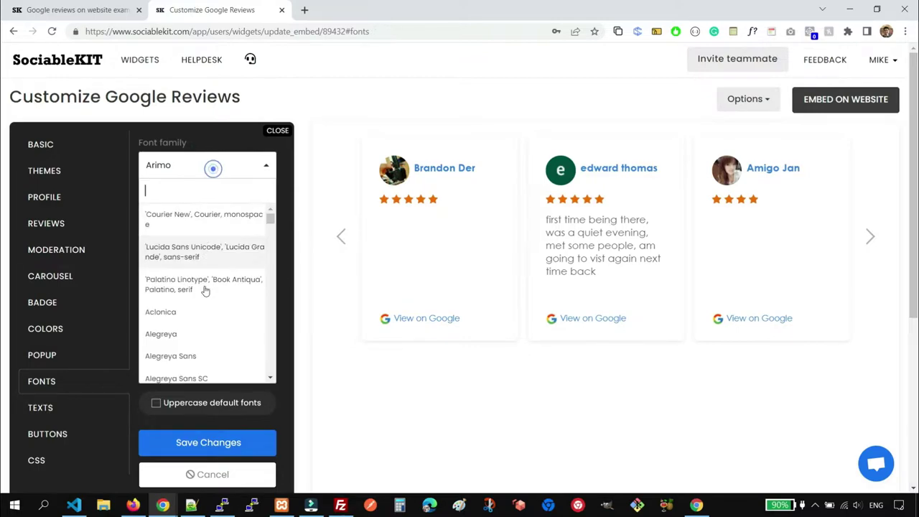
click(204, 326)
click(196, 172)
click(186, 355)
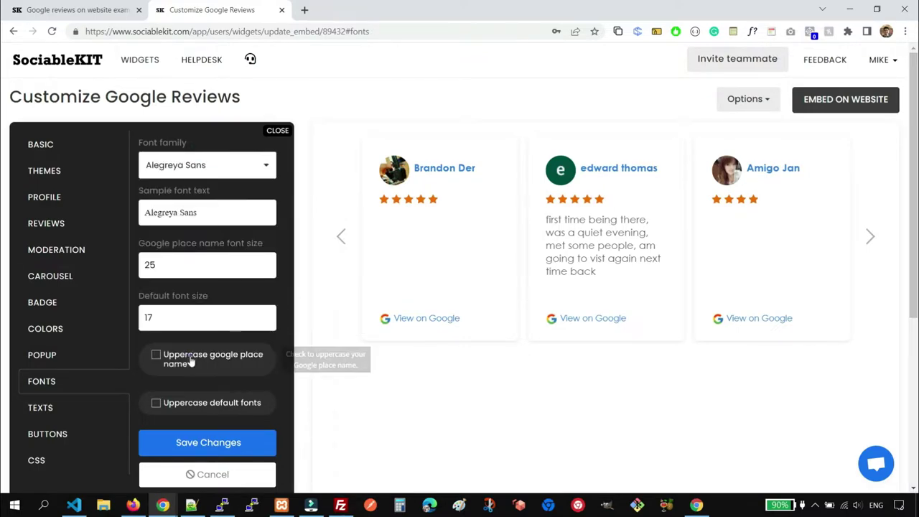
scroll(54, 310, down, 3)
Step: Select the View on Google and reviewed label texts in the Texts settings
click(68, 227)
scroll(123, 345, up, 2)
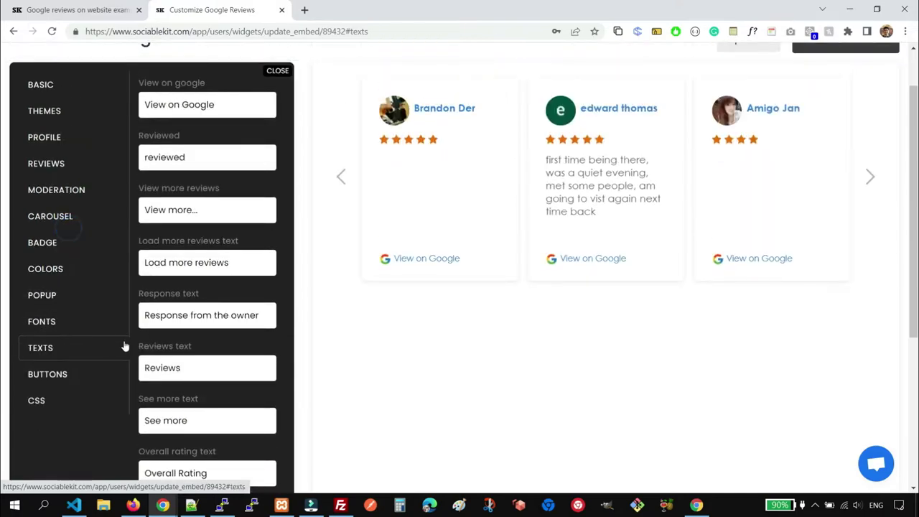
triple_click(226, 104)
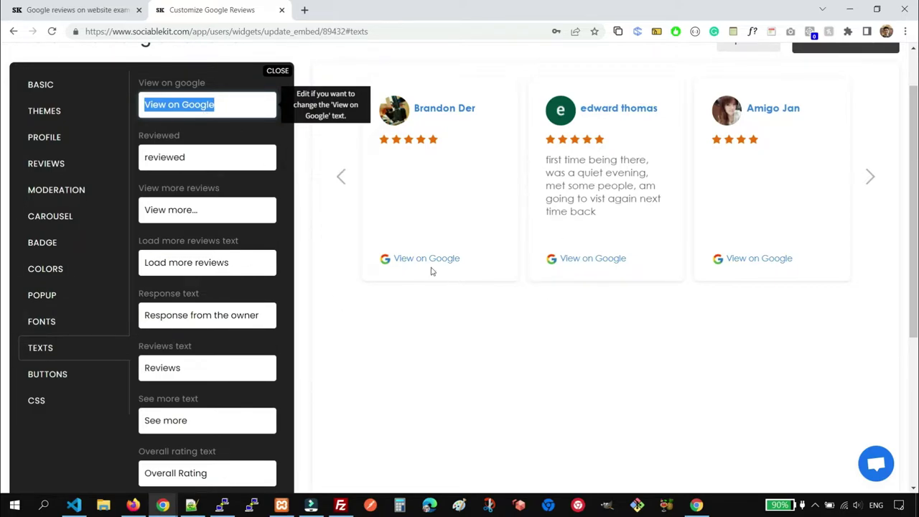
click(219, 156)
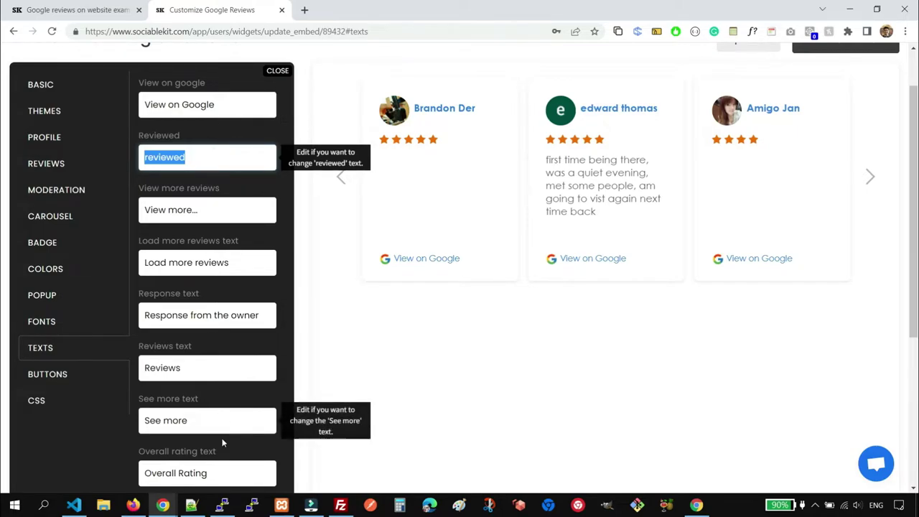
Step: Check button colours #eb6e00 and hover #cc6100 and Custom CSS, then move the carousel back and forward
click(66, 374)
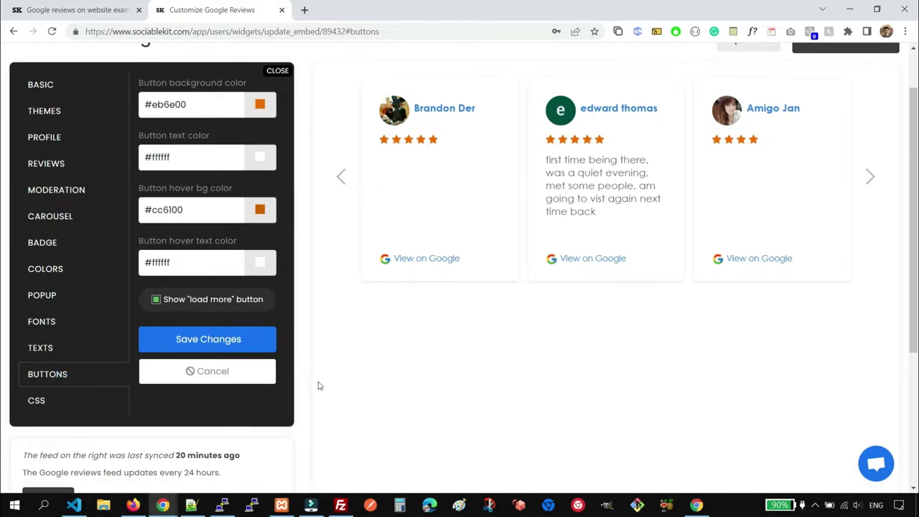
click(63, 406)
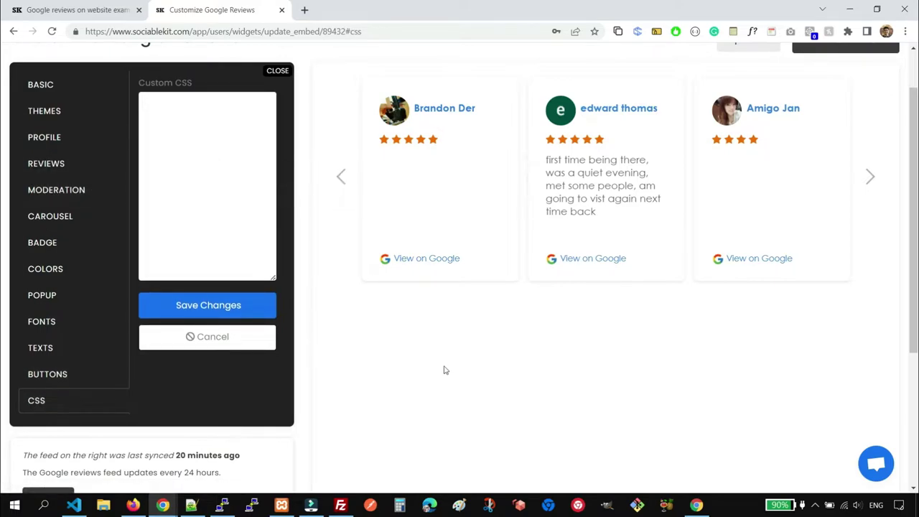
scroll(454, 369, up, 1)
click(344, 240)
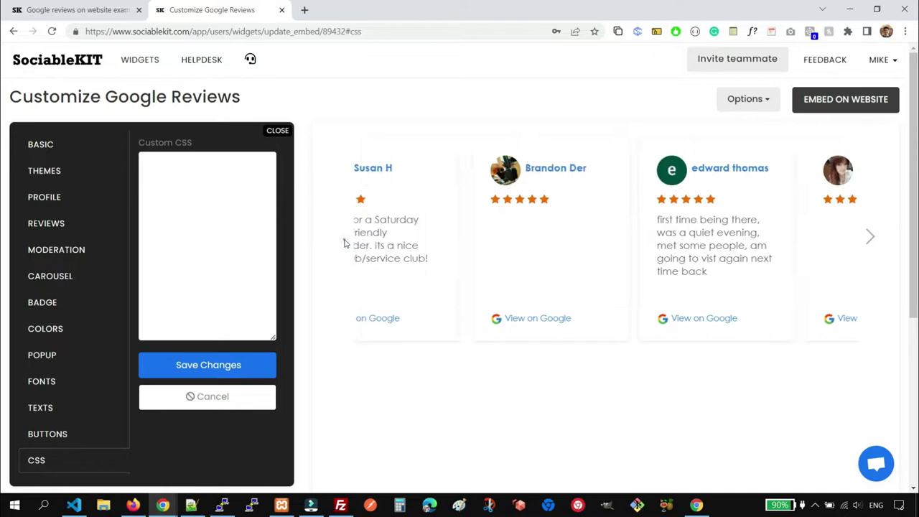
click(868, 237)
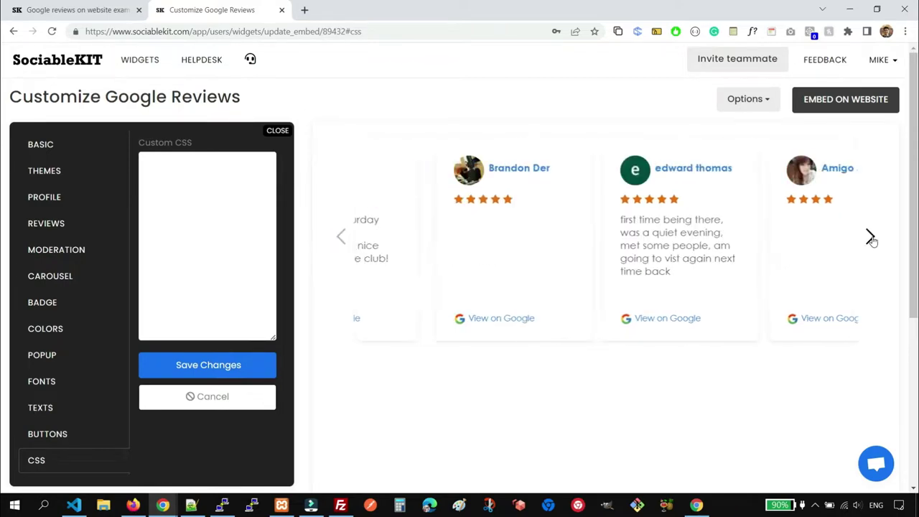
Step: Switch the widget's colour theme to Maayos Theme and save it
click(59, 145)
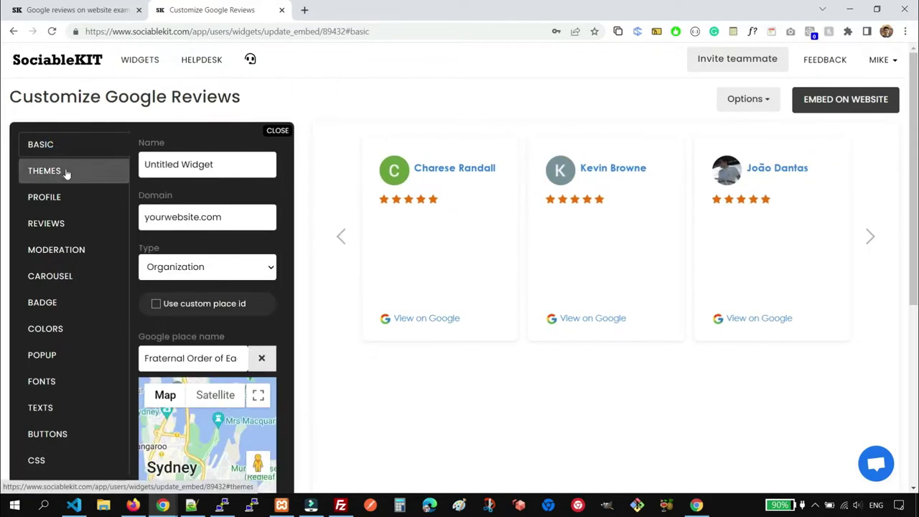
click(65, 171)
click(210, 162)
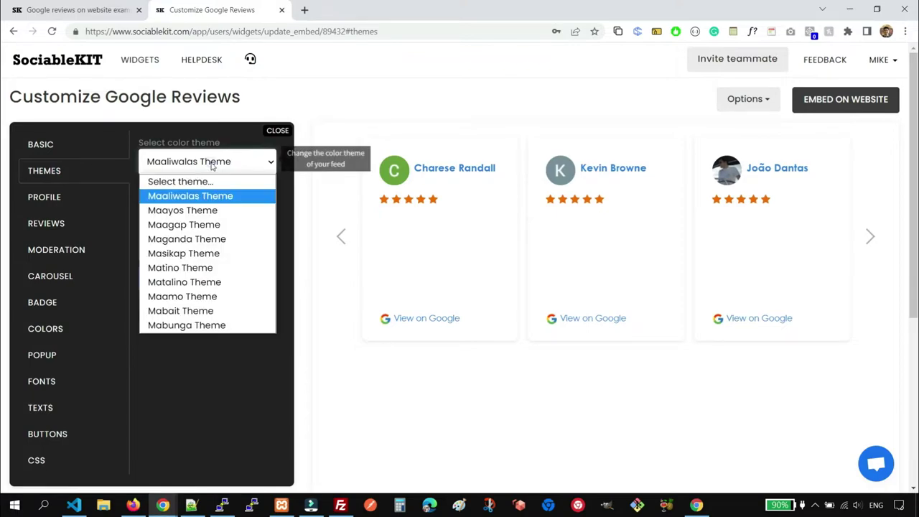
click(205, 215)
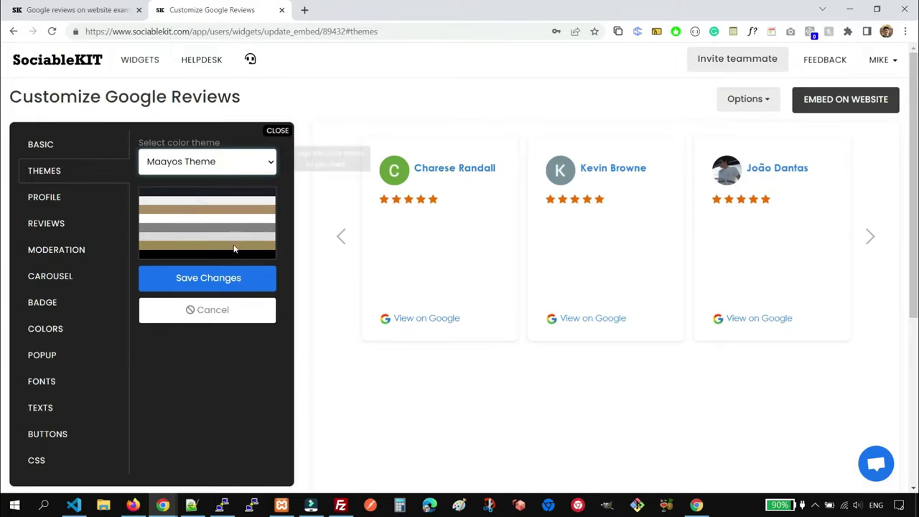
click(226, 283)
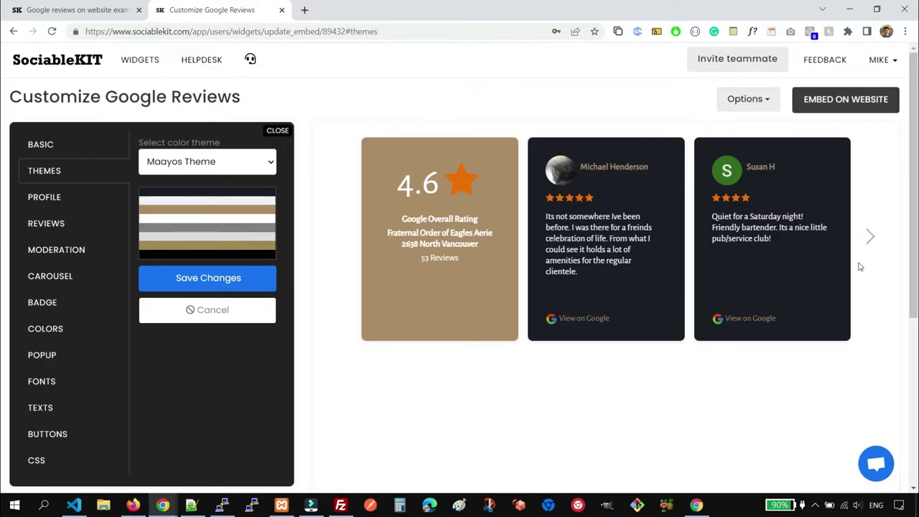
Step: Page the carousel forward and back through the dark review cards, ending on Moderation settings
click(870, 241)
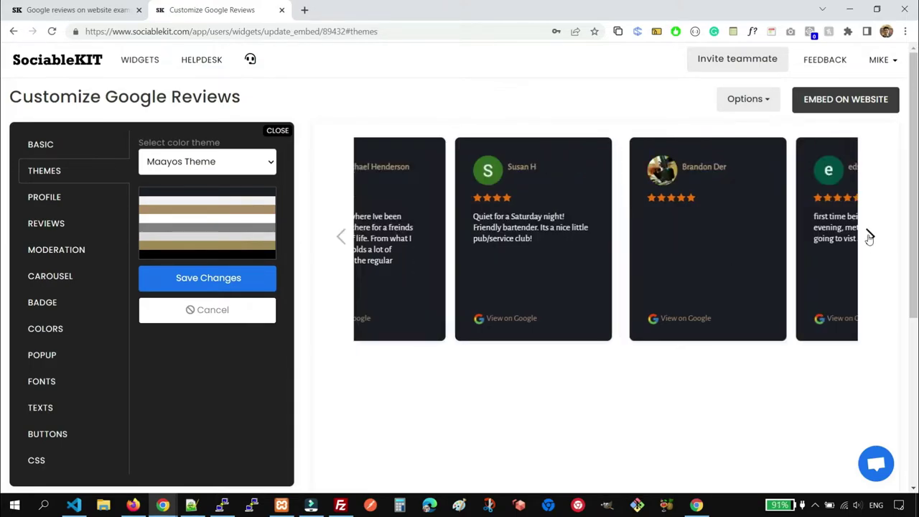
click(869, 239)
click(869, 238)
click(869, 238)
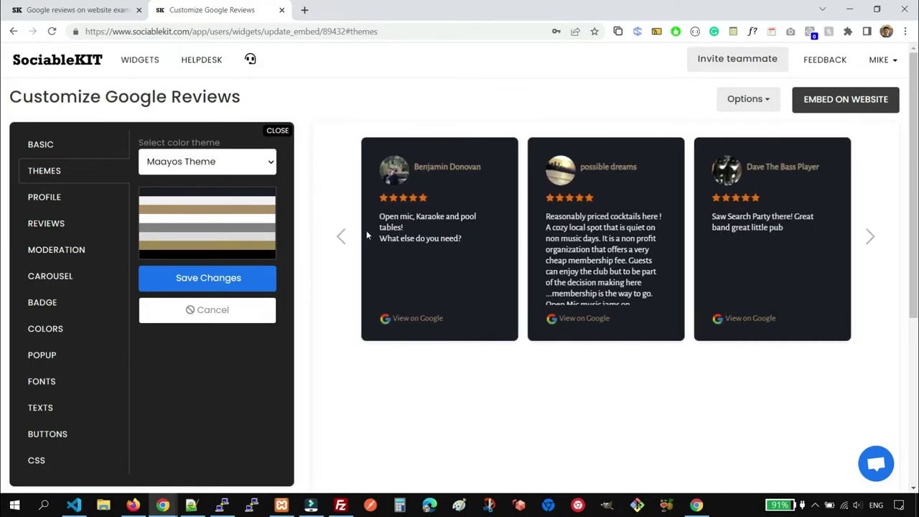
click(341, 236)
click(341, 235)
click(341, 236)
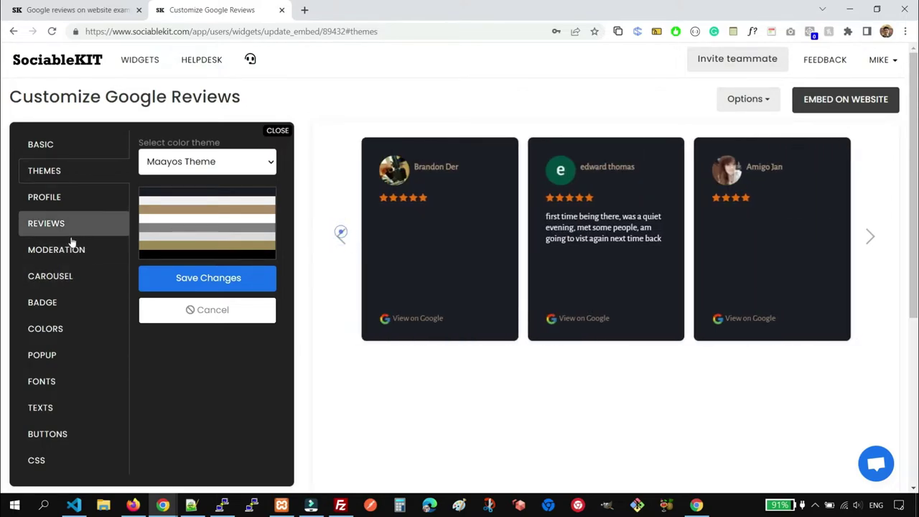
click(70, 247)
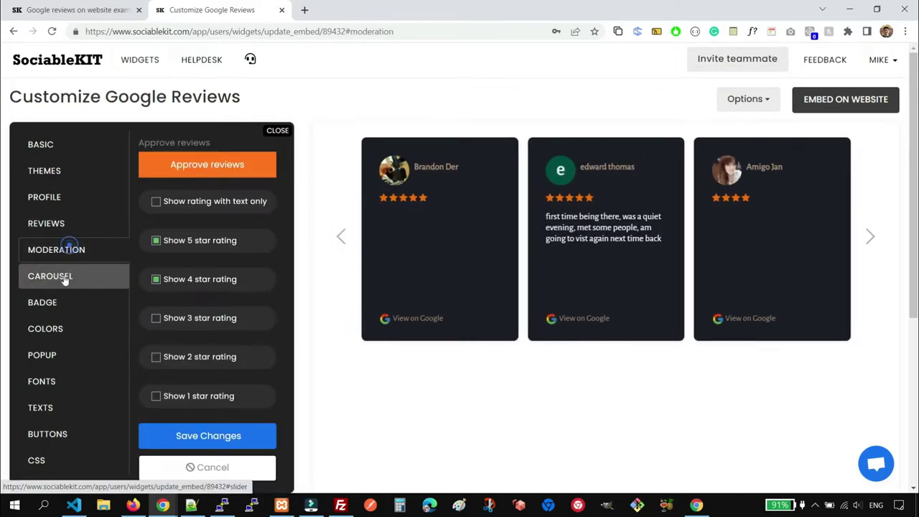
Step: Set the reviews layout to Masonry
click(63, 221)
click(205, 161)
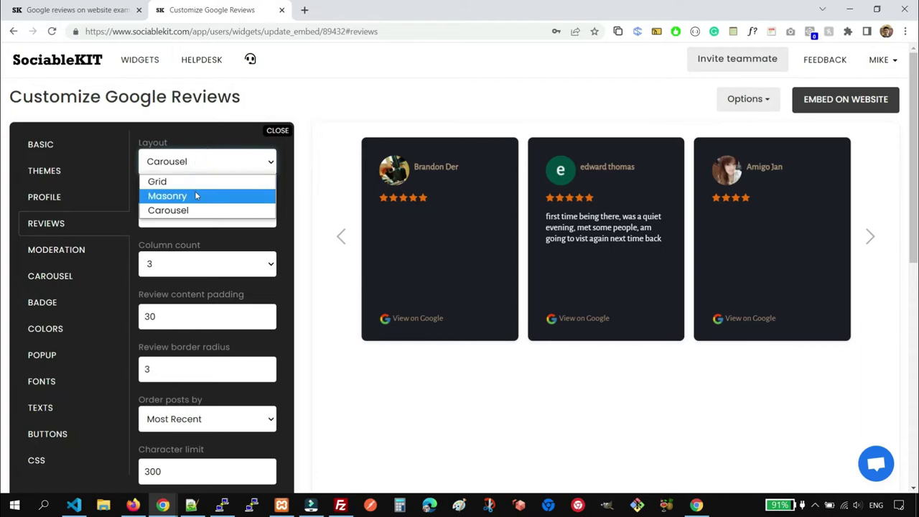
click(193, 198)
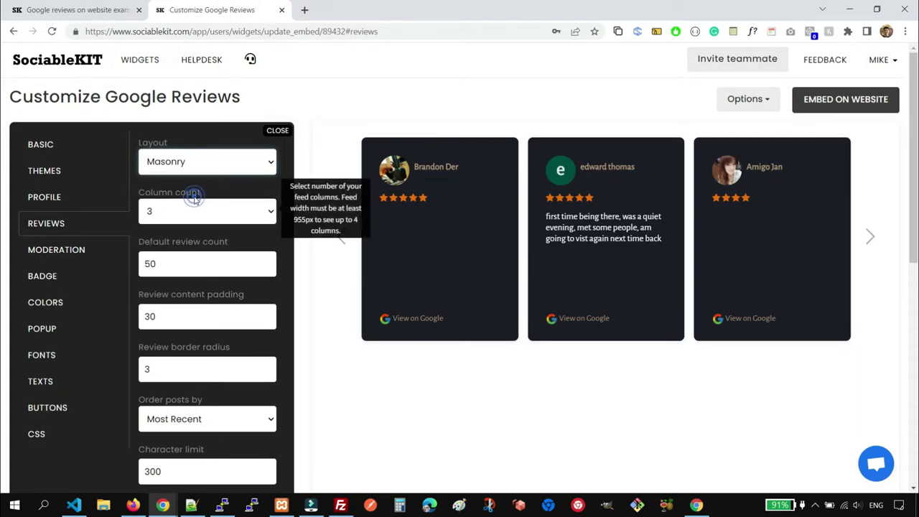
Step: Apply the Maaliwalas Theme, save the changes, and scroll the blue-accented preview
click(58, 201)
click(55, 172)
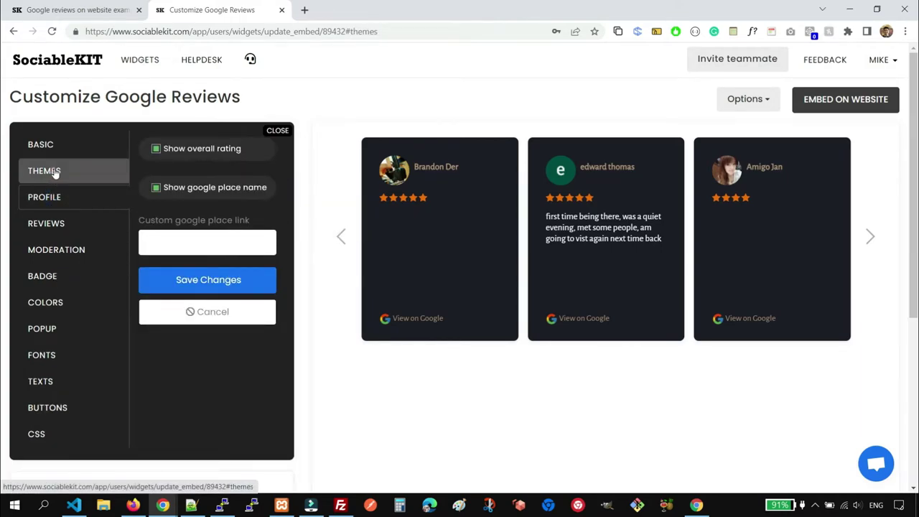
click(193, 167)
click(192, 193)
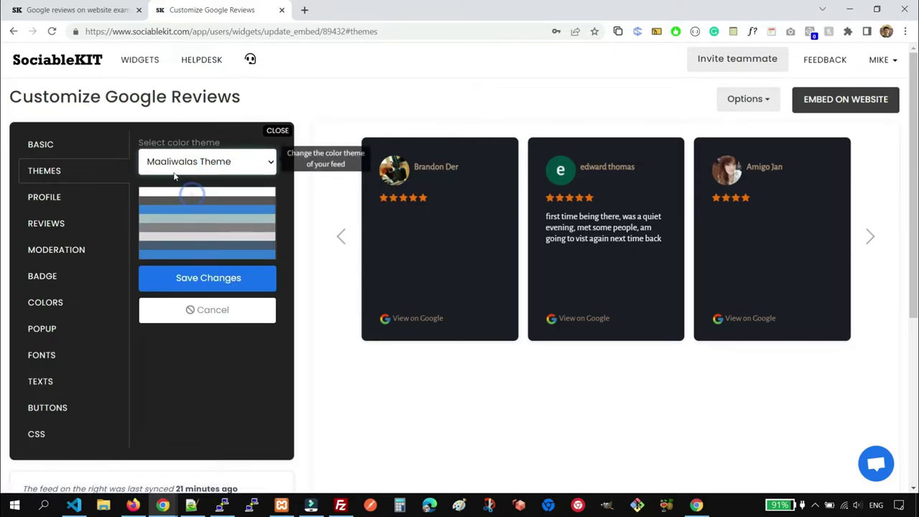
click(210, 281)
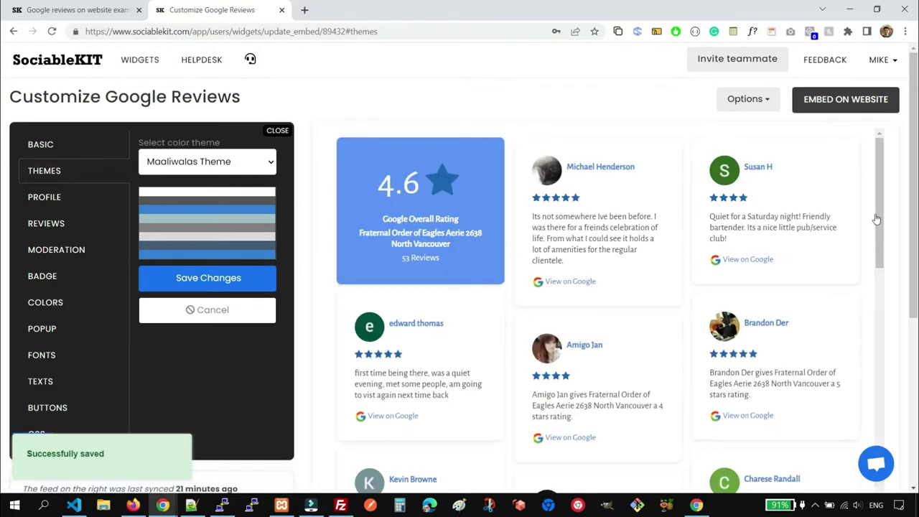
scroll(861, 251, down, 10)
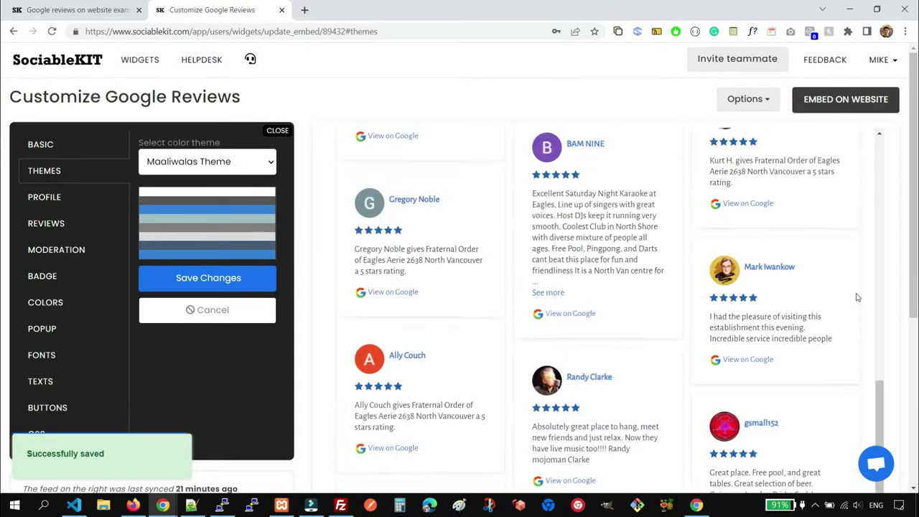
scroll(839, 288, up, 15)
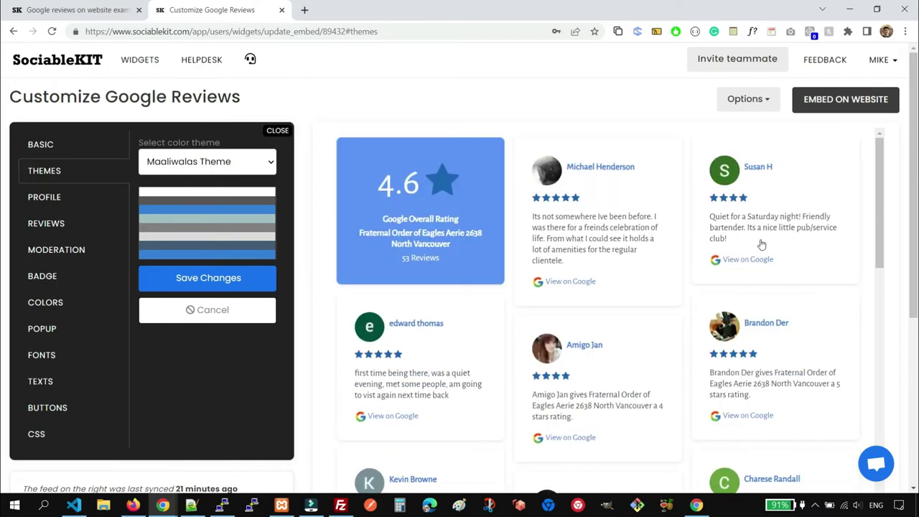
Step: Close the settings panel and scroll the three-column Maaliwalas masonry preview
click(277, 130)
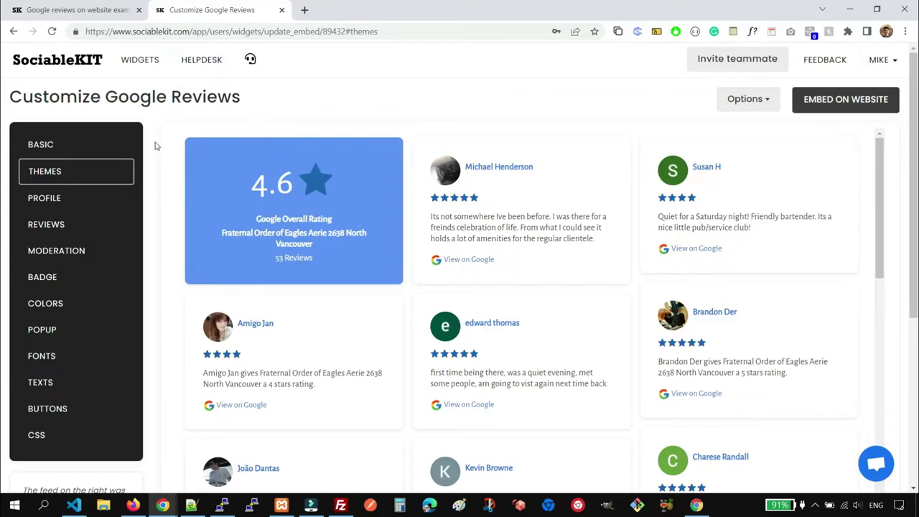
scroll(162, 238, down, 3)
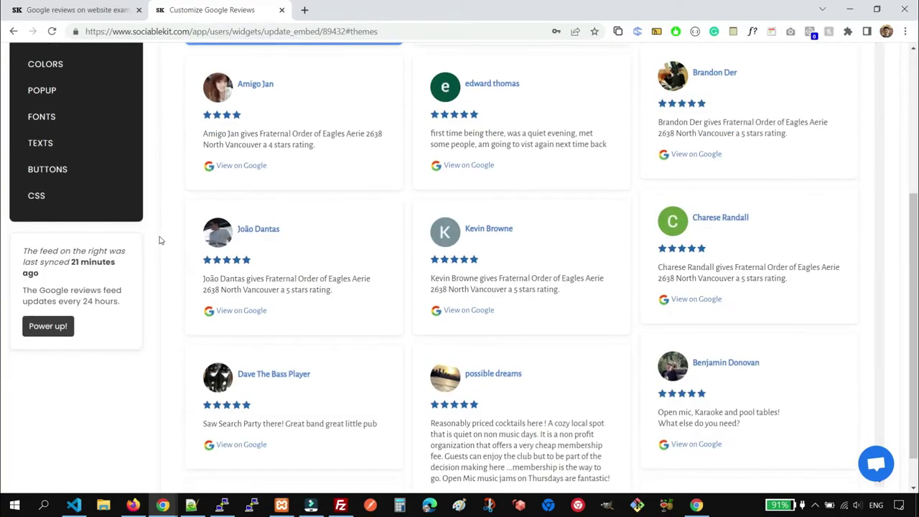
scroll(163, 238, up, 3)
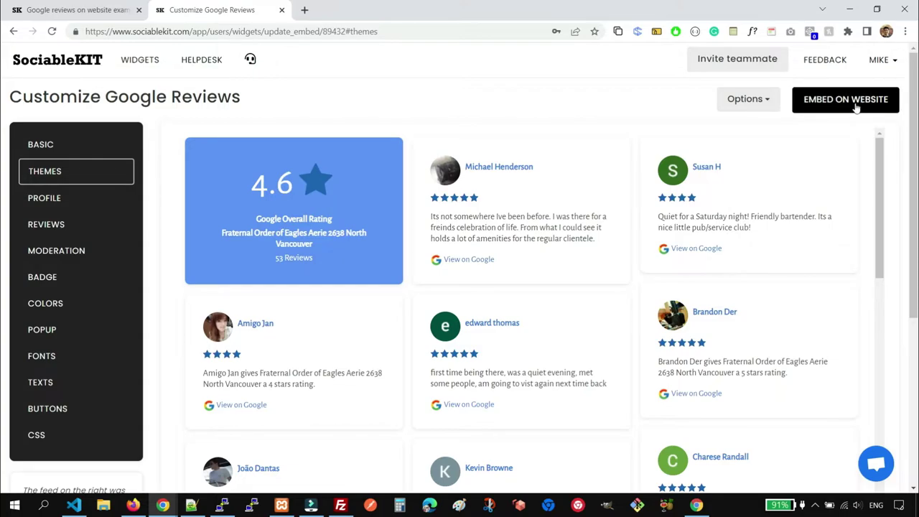
Step: Open the embed dialog, check the Link tab, and copy the JavaScript embed code
click(855, 106)
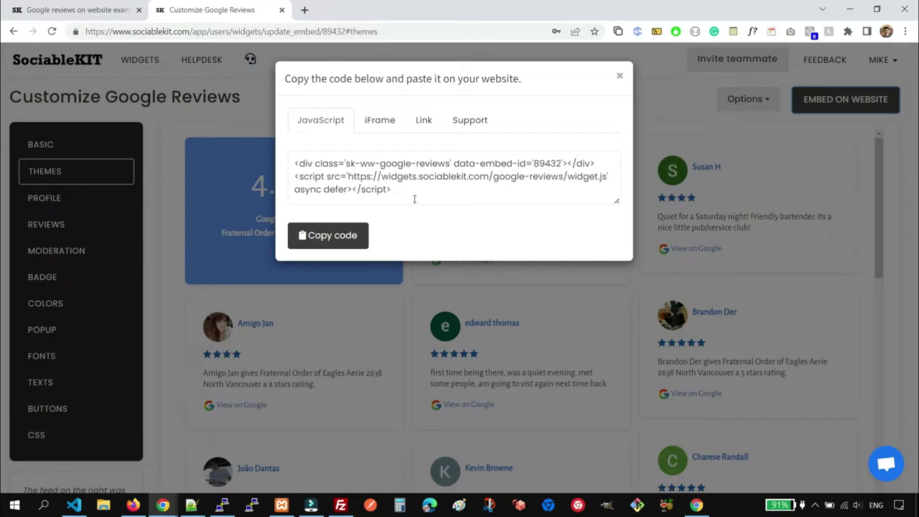
click(422, 120)
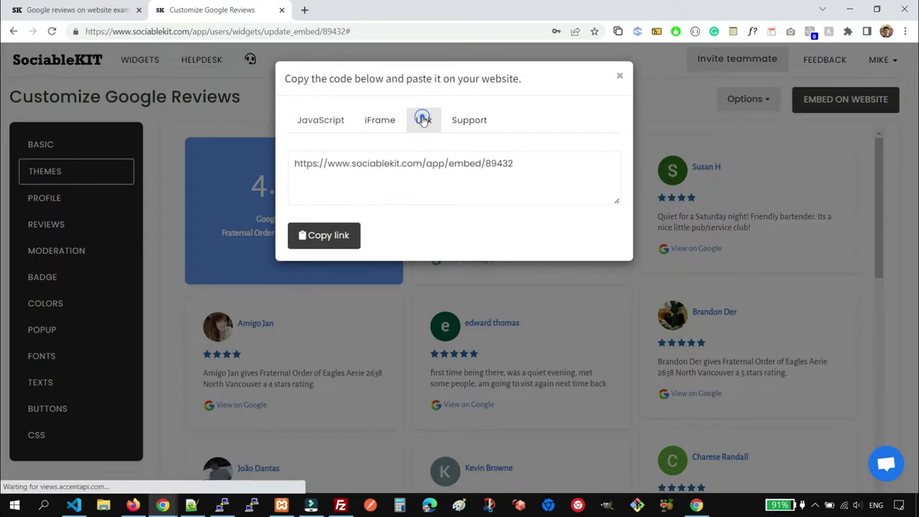
click(316, 122)
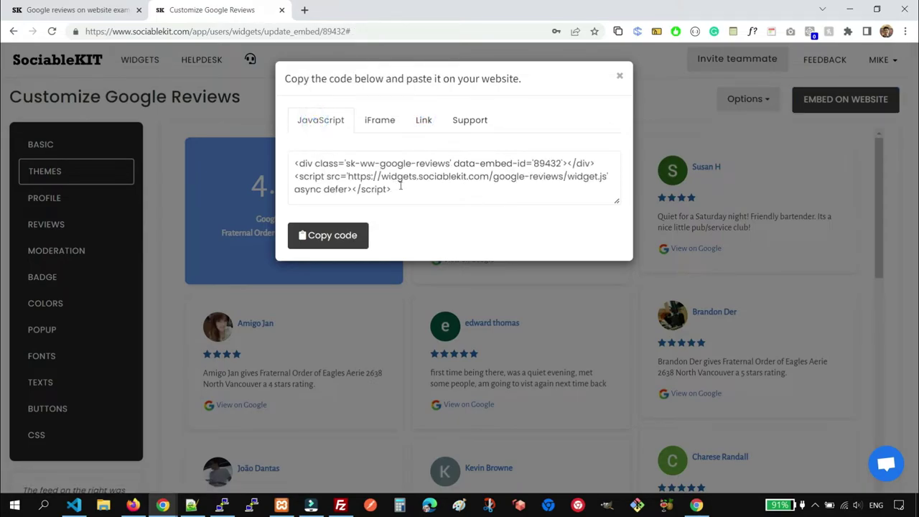
click(350, 236)
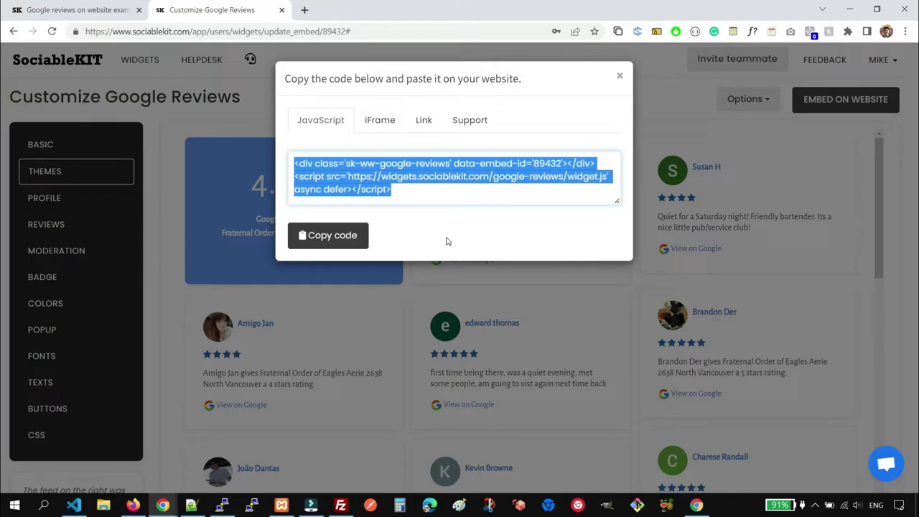
Step: Switch to the Google reviews demo page tab and scroll it briefly
click(106, 5)
scroll(476, 238, down, 10)
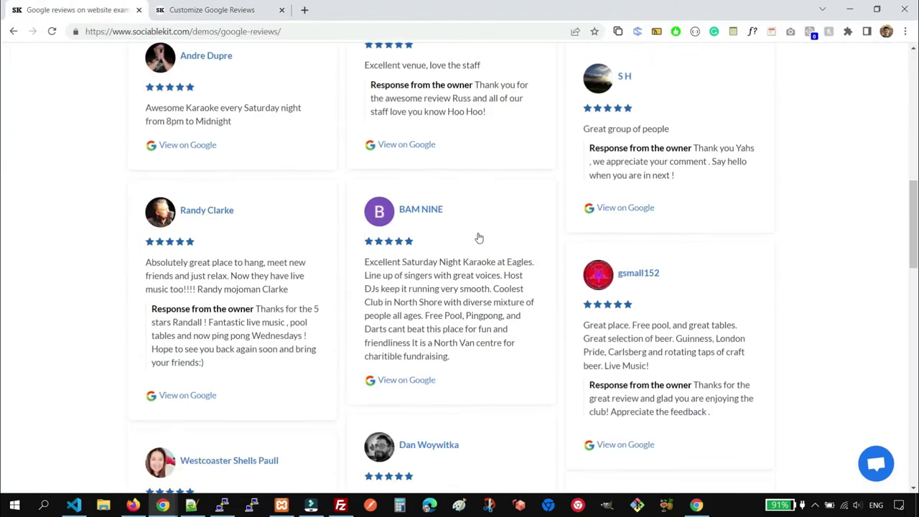
scroll(460, 235, up, 10)
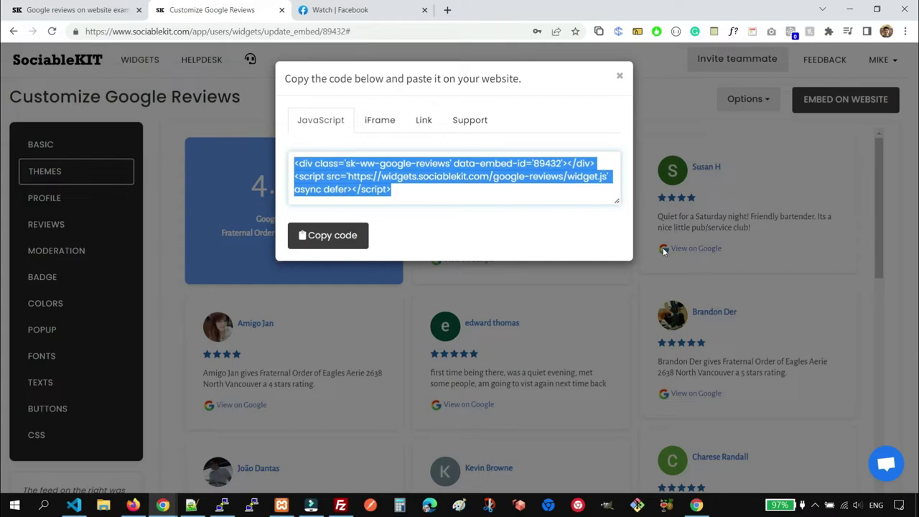
Step: Paste the embed code onto line 12 of index.php, save it, and minimise VS Code
click(79, 506)
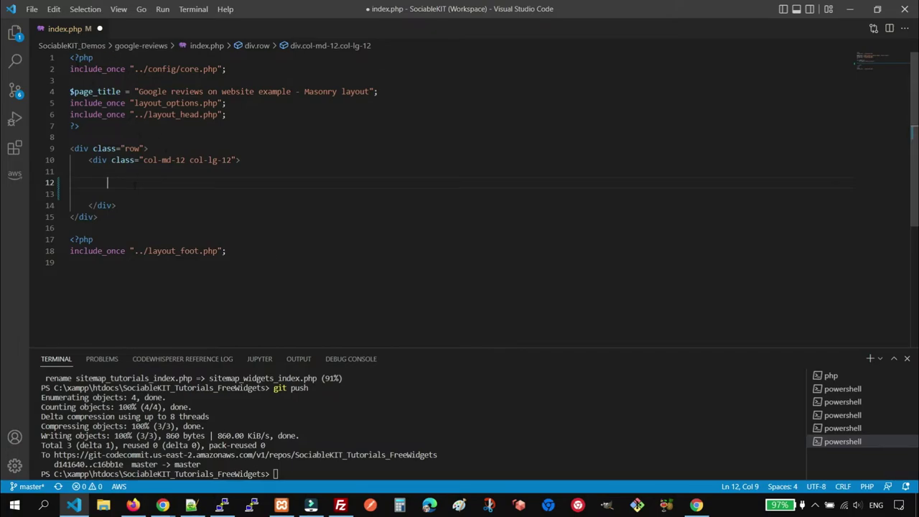
key(ctrl+v)
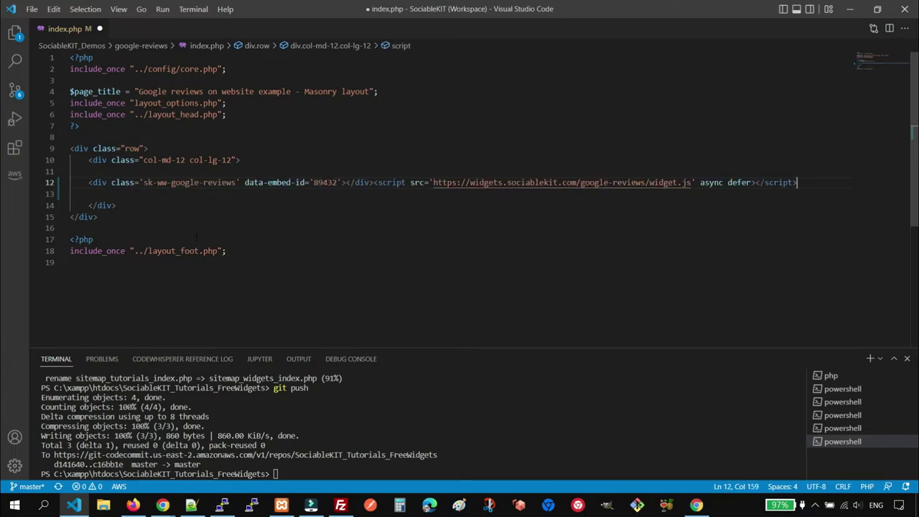
key(ctrl+s)
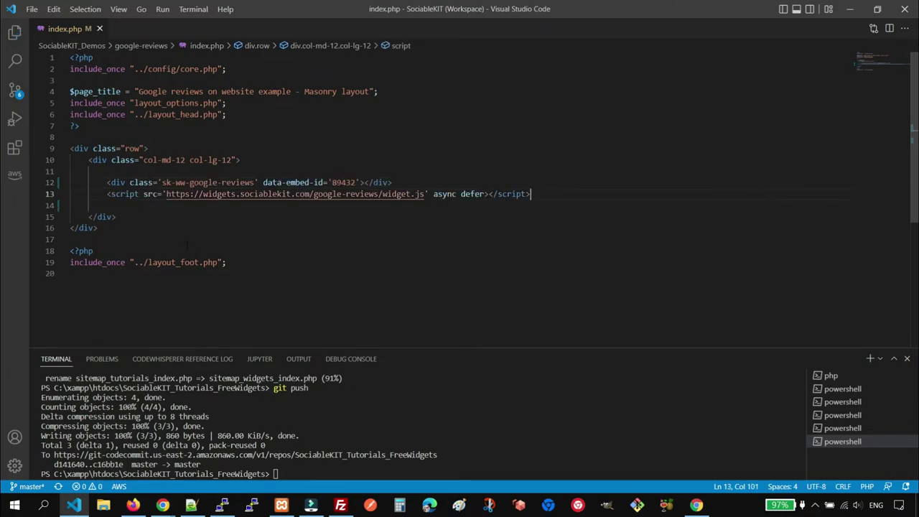
click(850, 9)
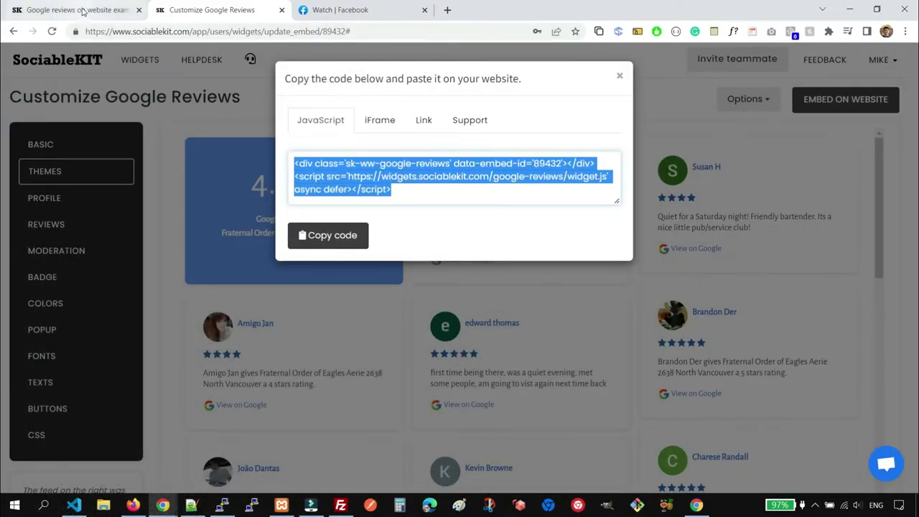
Step: Add a Custom HTML block holding the SociableKIT embed code to the Google reviews page and render it
click(82, 10)
click(51, 31)
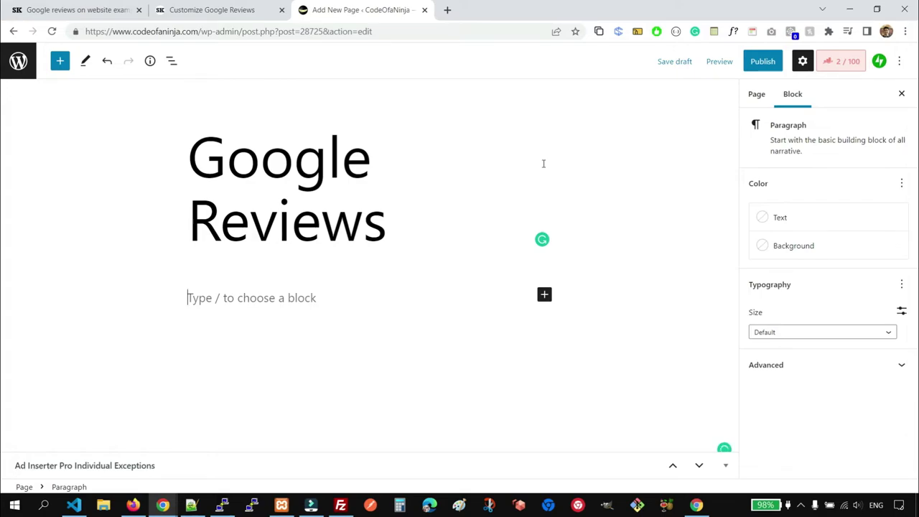
click(279, 298)
click(278, 298)
text(/)
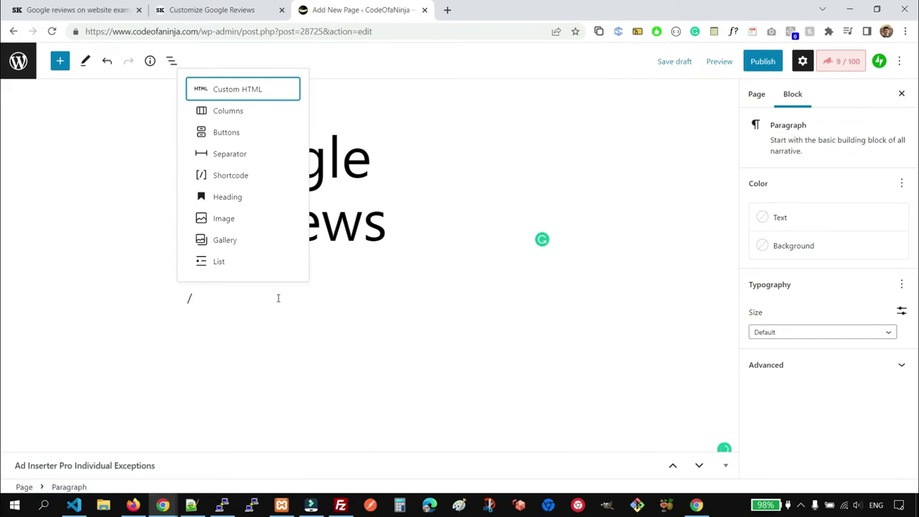
click(245, 88)
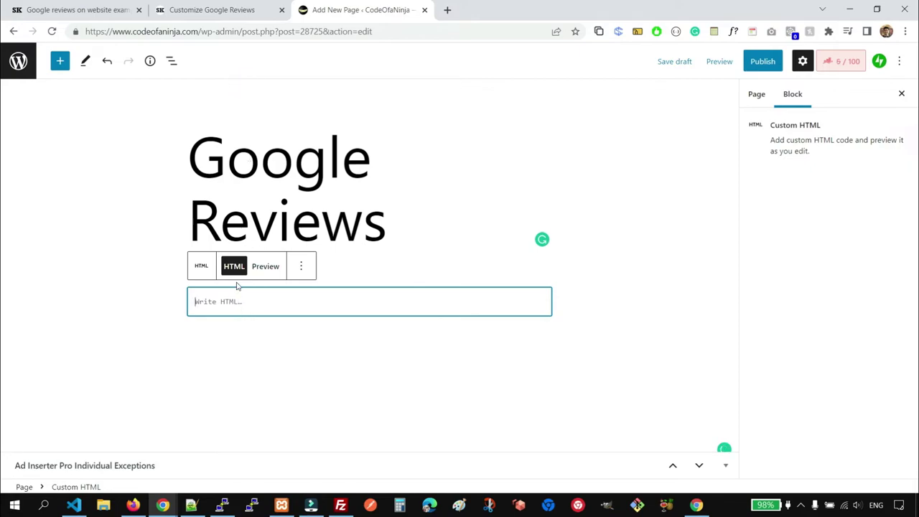
click(239, 300)
click(239, 301)
key(ctrl+v)
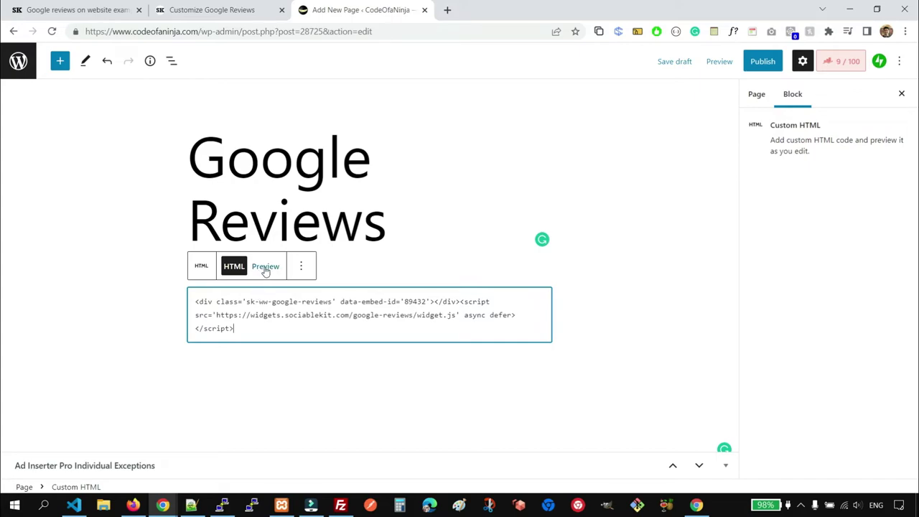
click(265, 269)
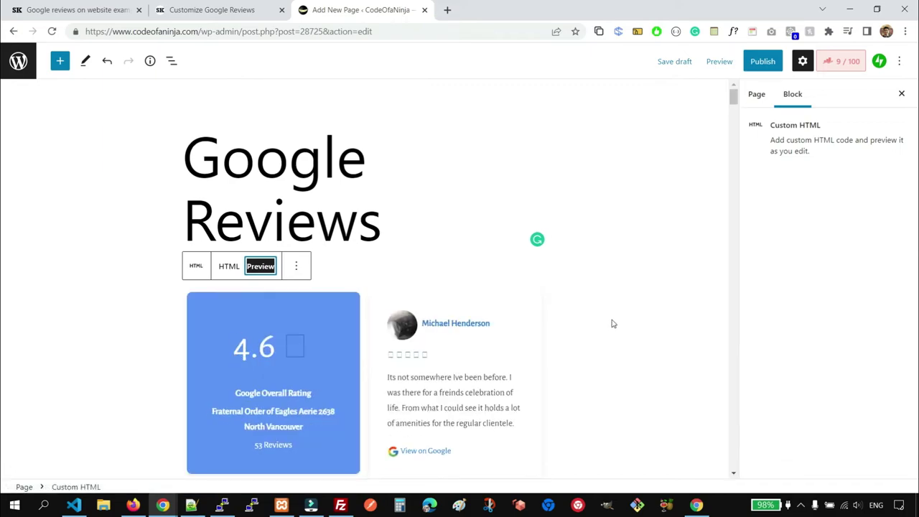
Step: Preview the draft page in a new tab and scroll through the 4.6-rated review cards
scroll(612, 324, down, 12)
scroll(623, 294, up, 5)
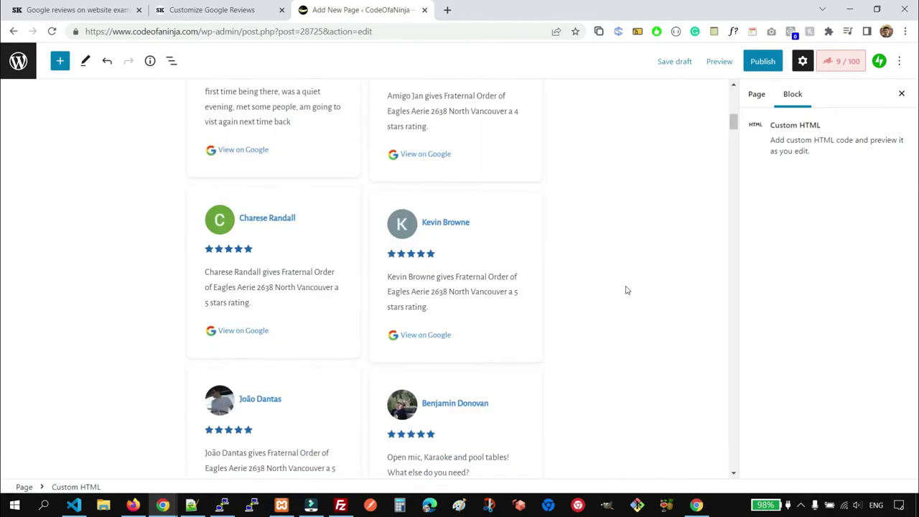
scroll(625, 290, up, 8)
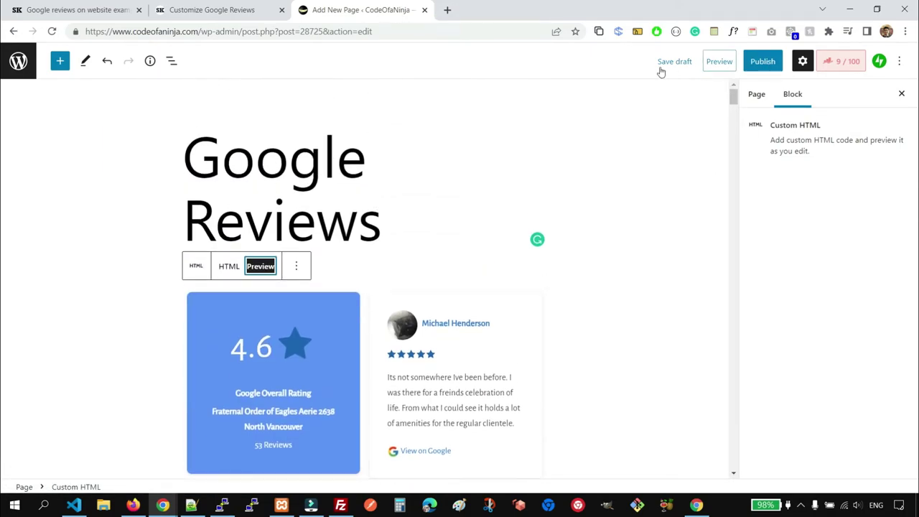
click(718, 61)
click(658, 168)
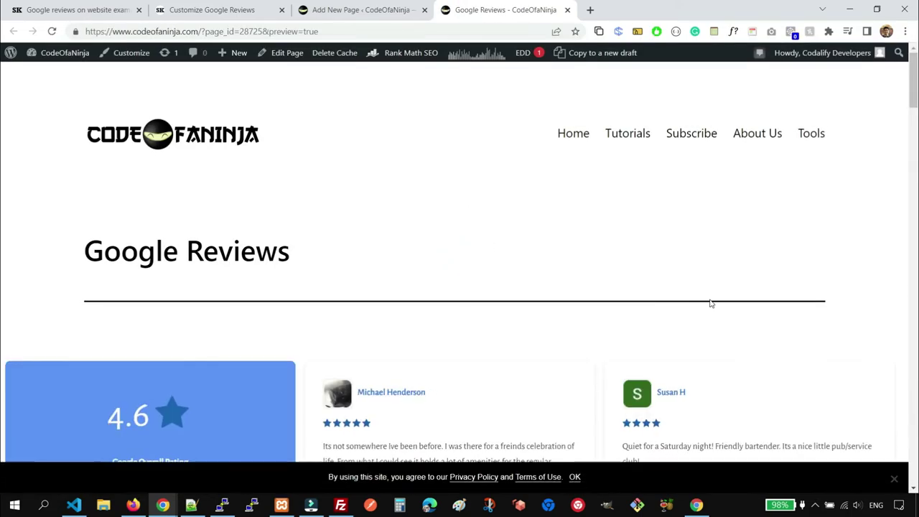
scroll(711, 300, down, 10)
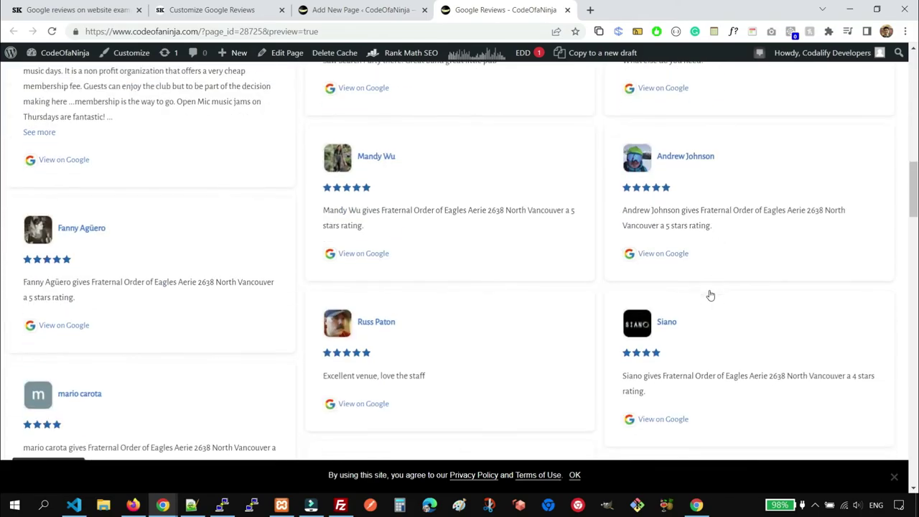
scroll(711, 295, down, 3)
scroll(711, 294, up, 10)
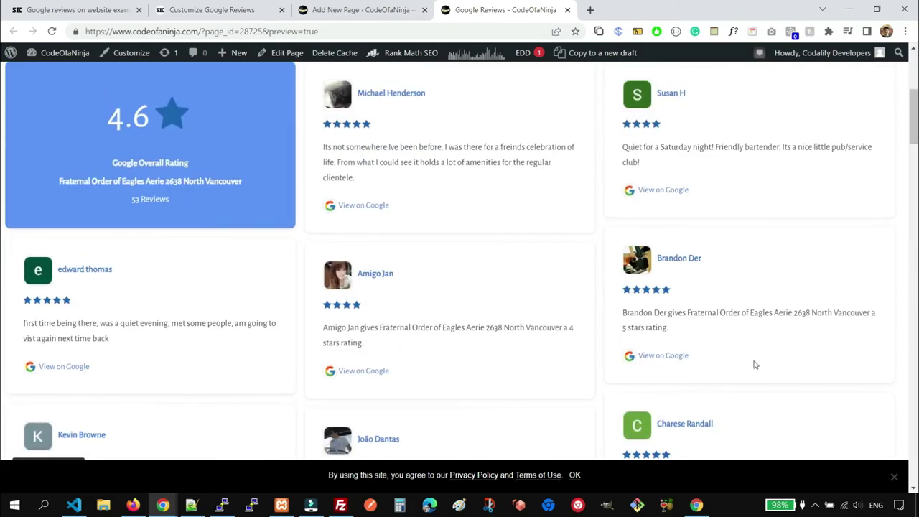
scroll(751, 364, up, 5)
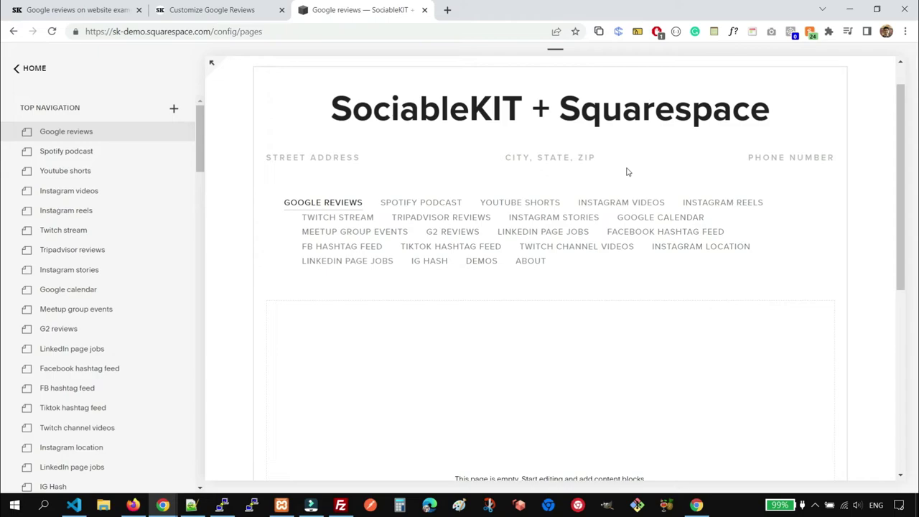
Step: Insert a Code block into the Google reviews page content
mouse_move(452, 381)
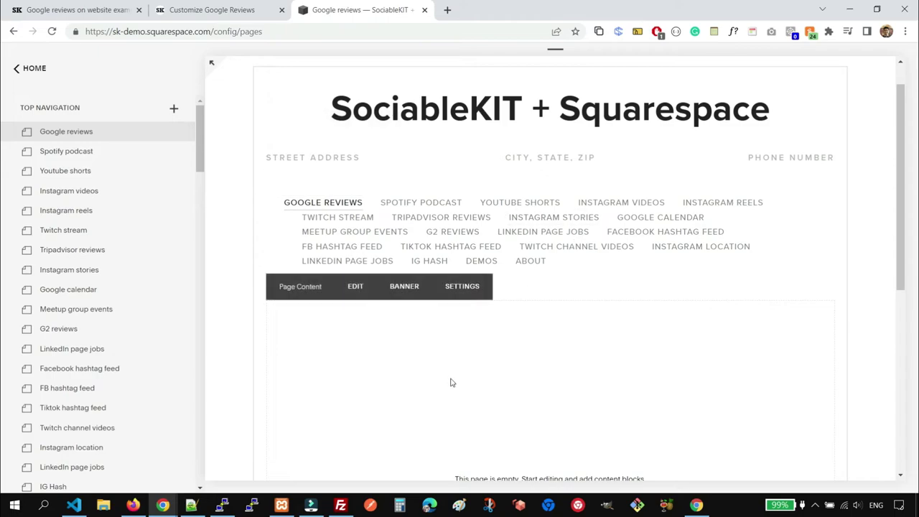
click(353, 291)
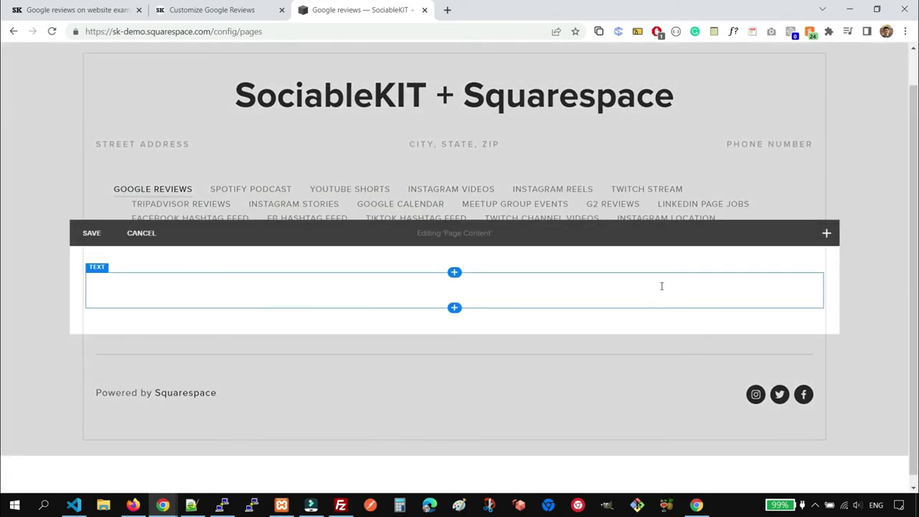
click(827, 234)
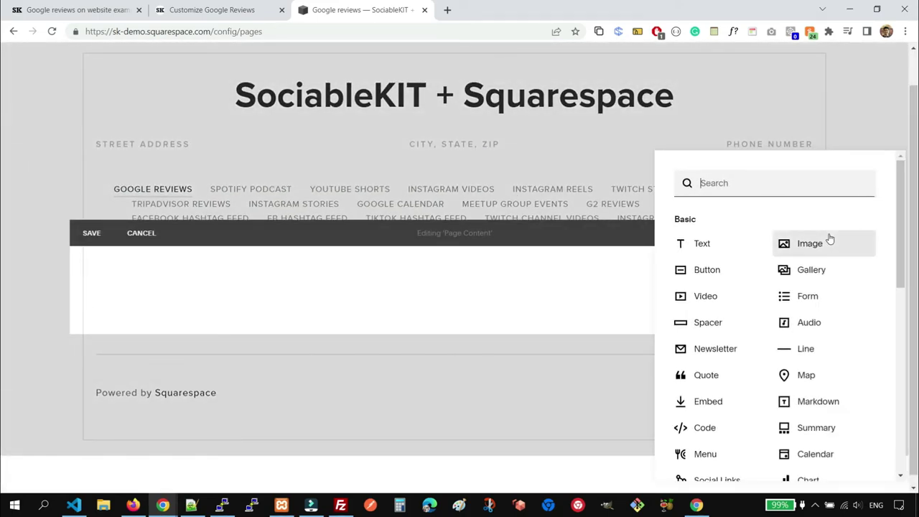
text(code)
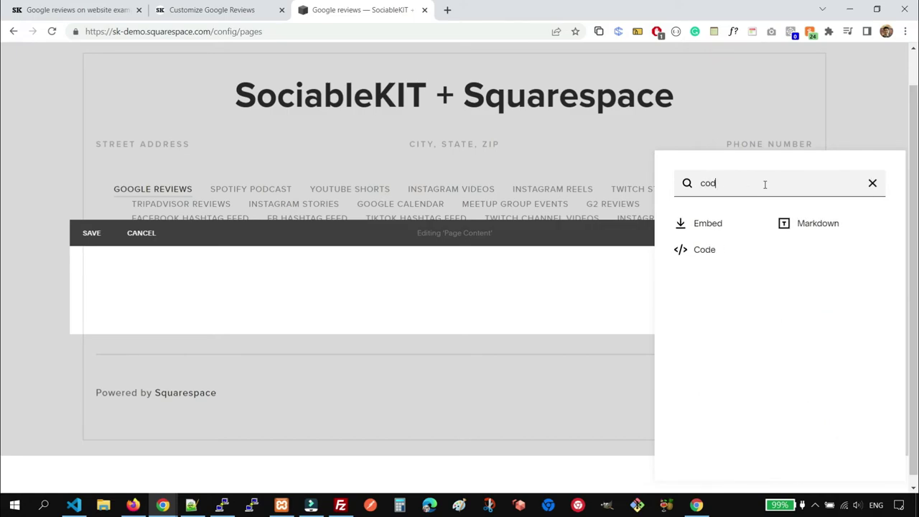
click(700, 251)
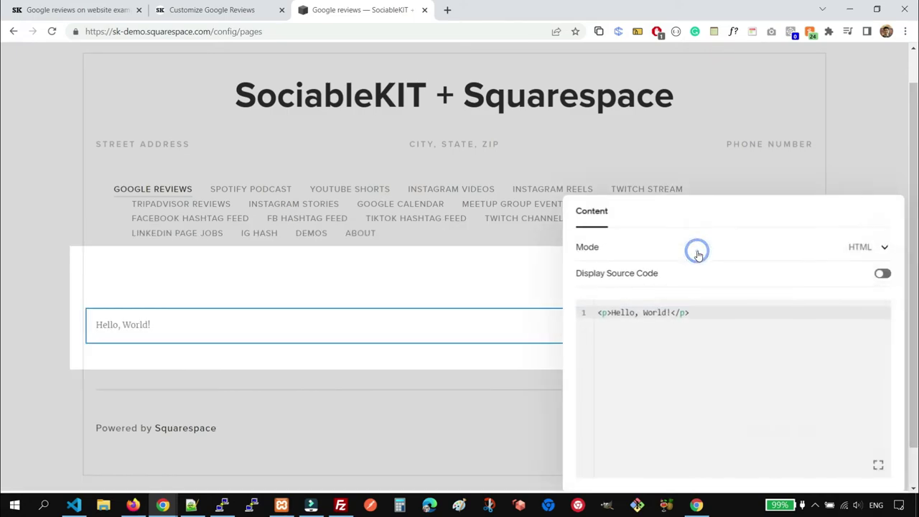
Step: Replace the Hello World sample with the SociableKIT embed script and save the page
click(704, 318)
triple_click(705, 318)
key(BackSpace)
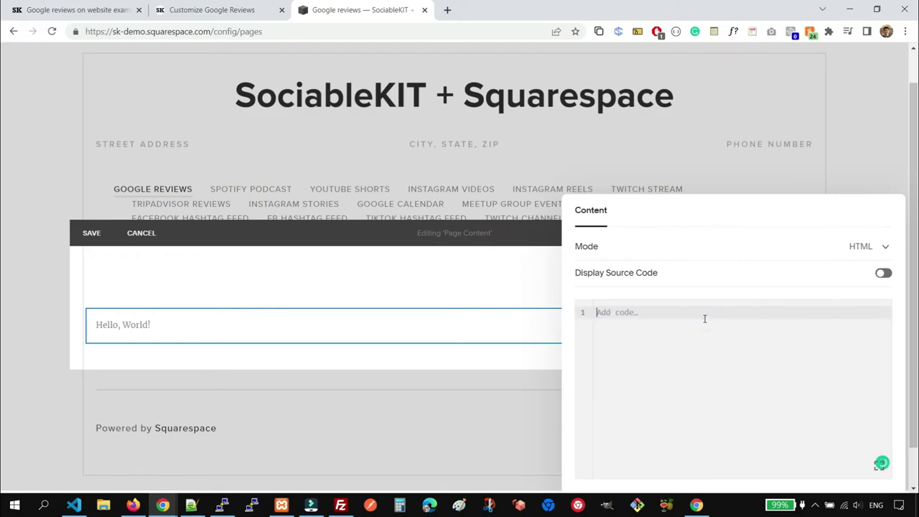
key(ctrl+v)
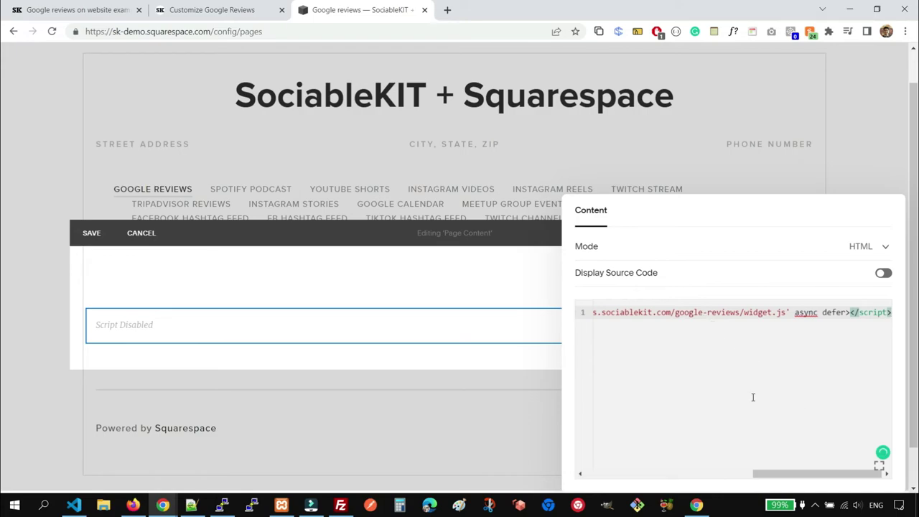
click(91, 237)
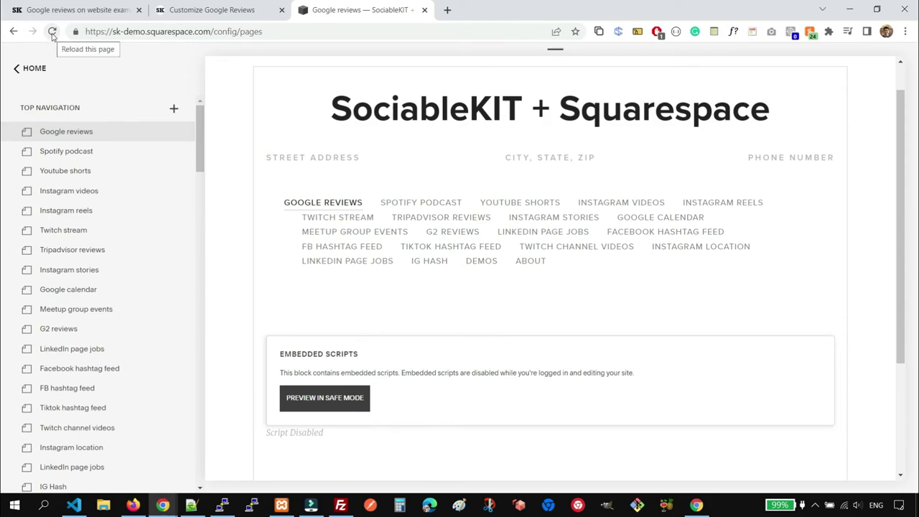
Step: Reload the page, scroll the masonry reviews in full-screen preview, then close the Squarespace tab
click(53, 32)
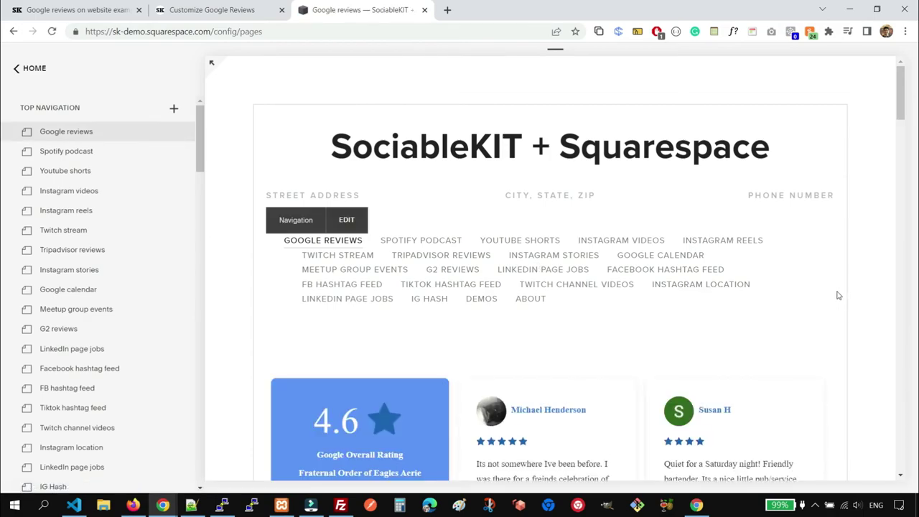
scroll(837, 291, down, 7)
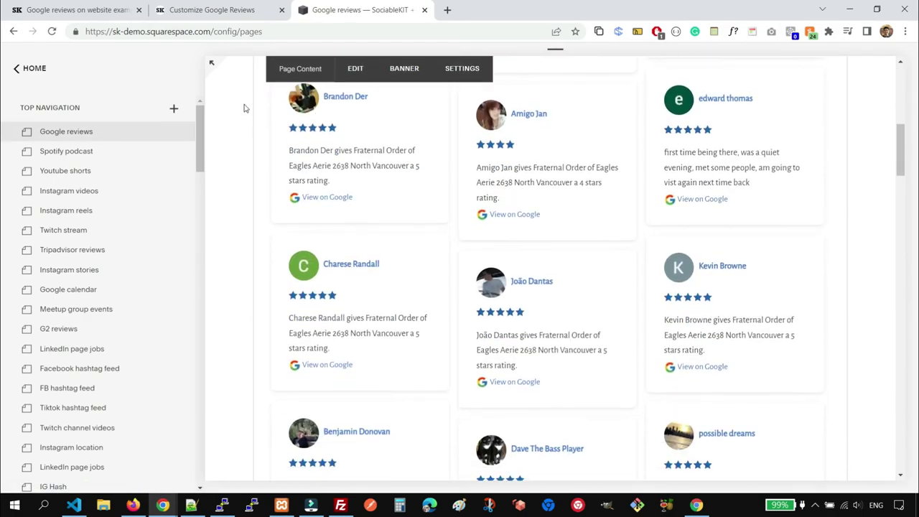
click(211, 62)
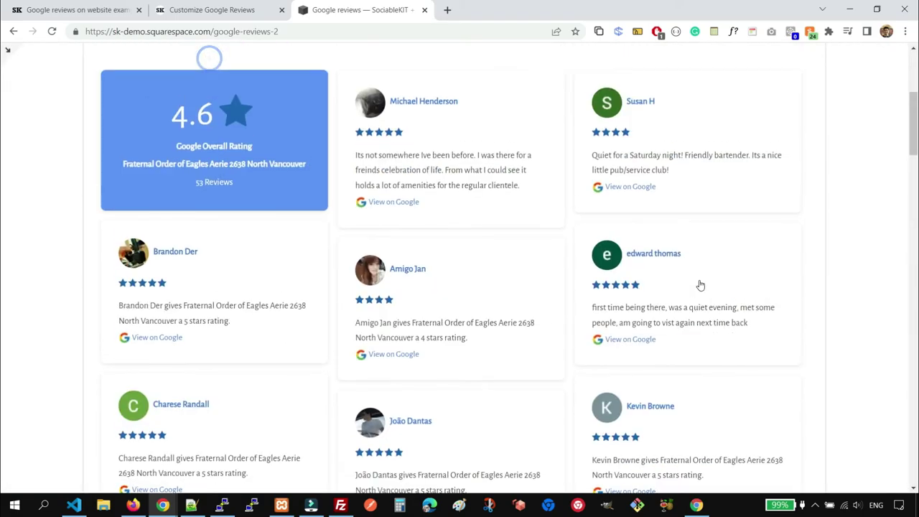
scroll(700, 283, down, 15)
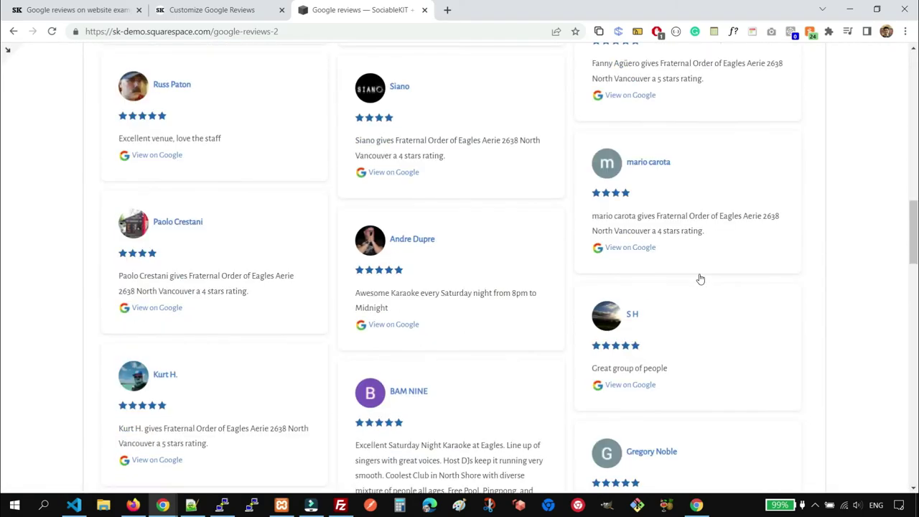
scroll(700, 280, down, 6)
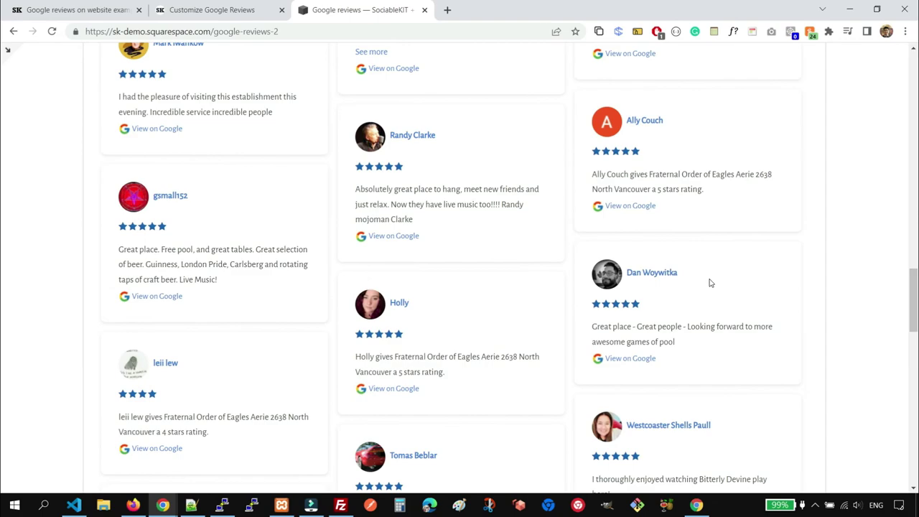
scroll(709, 283, down, 1)
key(ctrl+w)
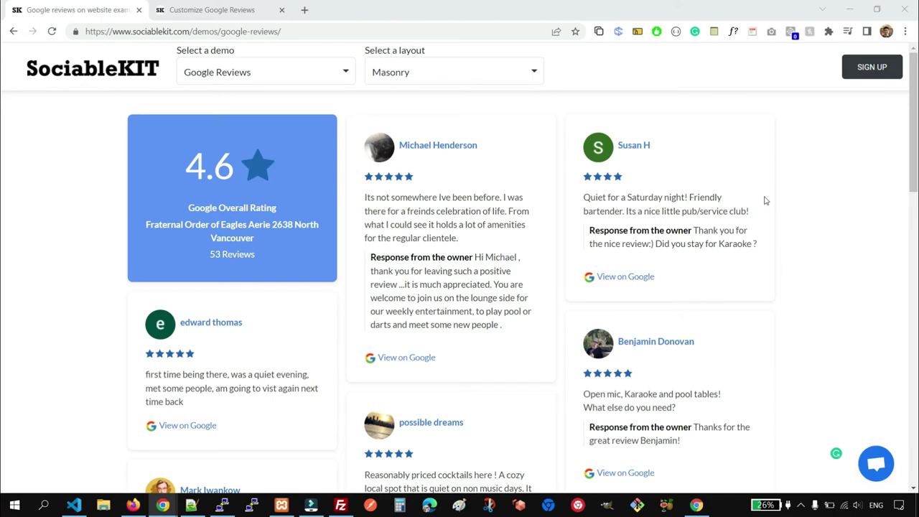
click(874, 465)
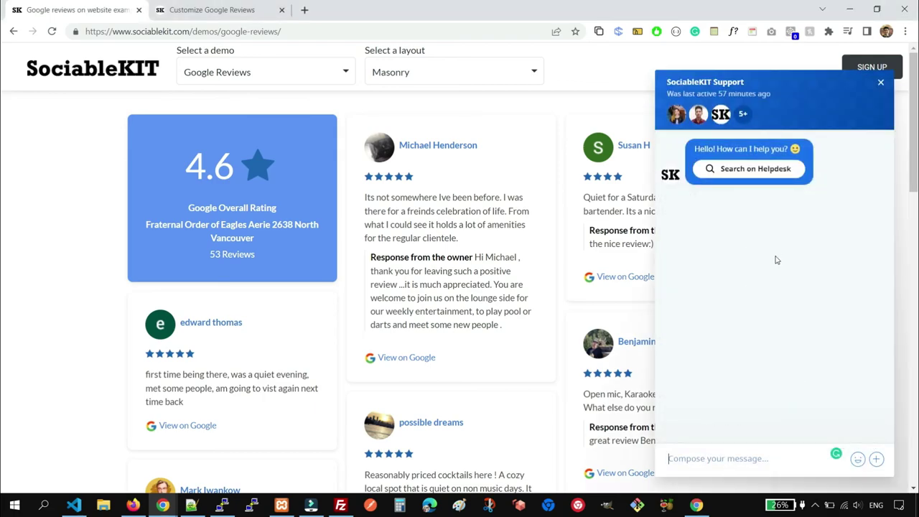
click(876, 84)
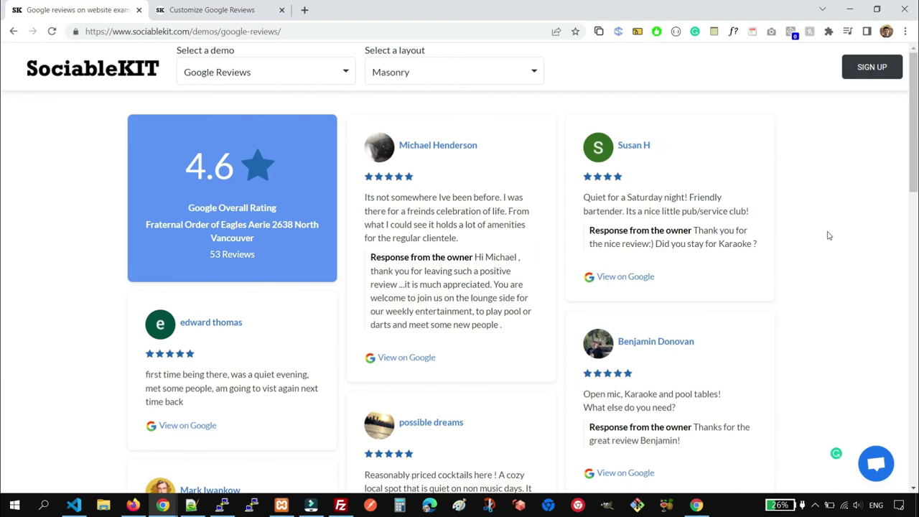
click(877, 467)
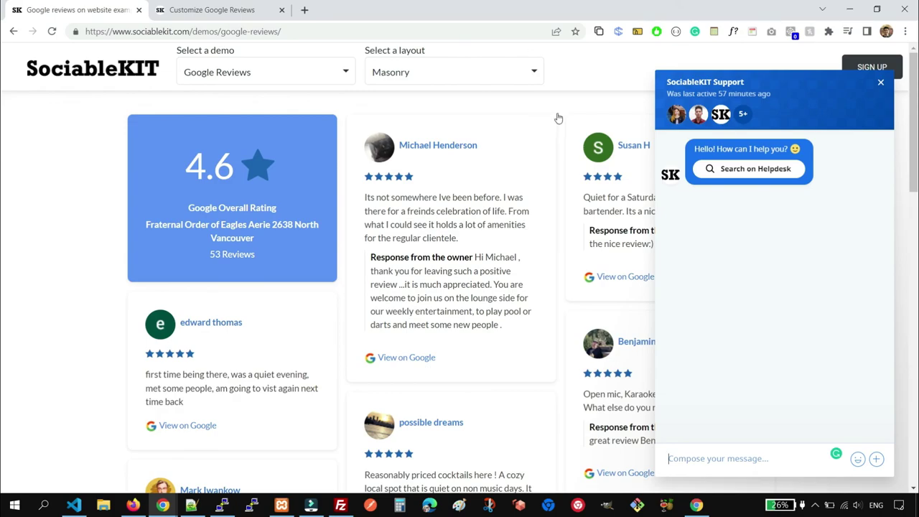
click(880, 82)
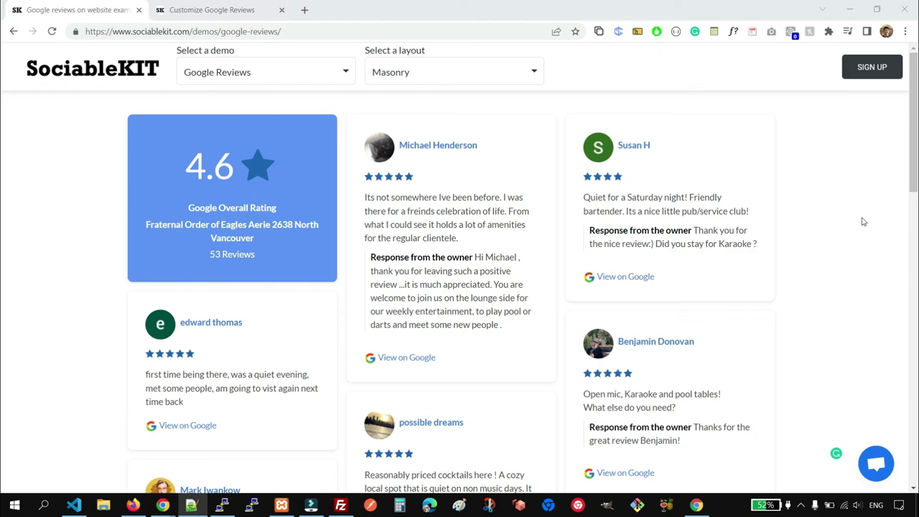
click(863, 222)
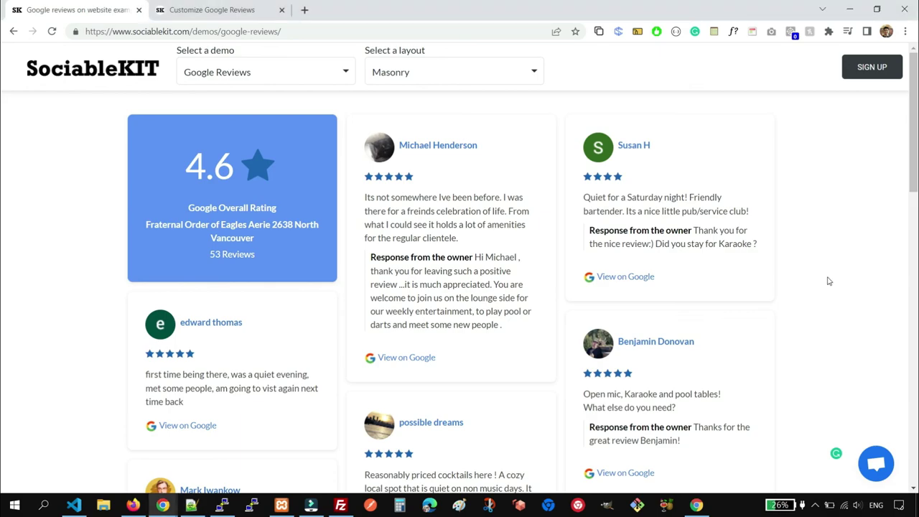